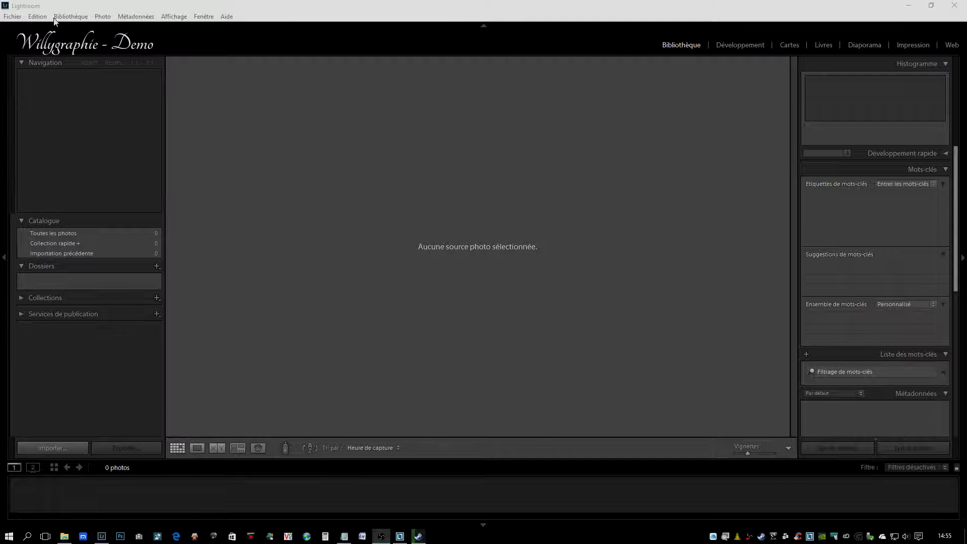
Step: Review the program preferences, from general, preset and external editing options to file handling, interface and performance settings
left_click(37, 17)
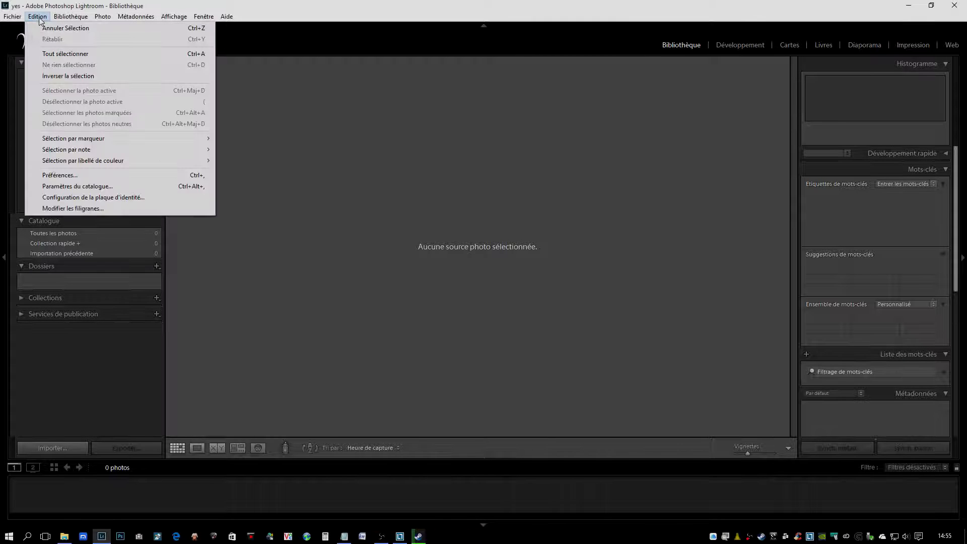
left_click(68, 176)
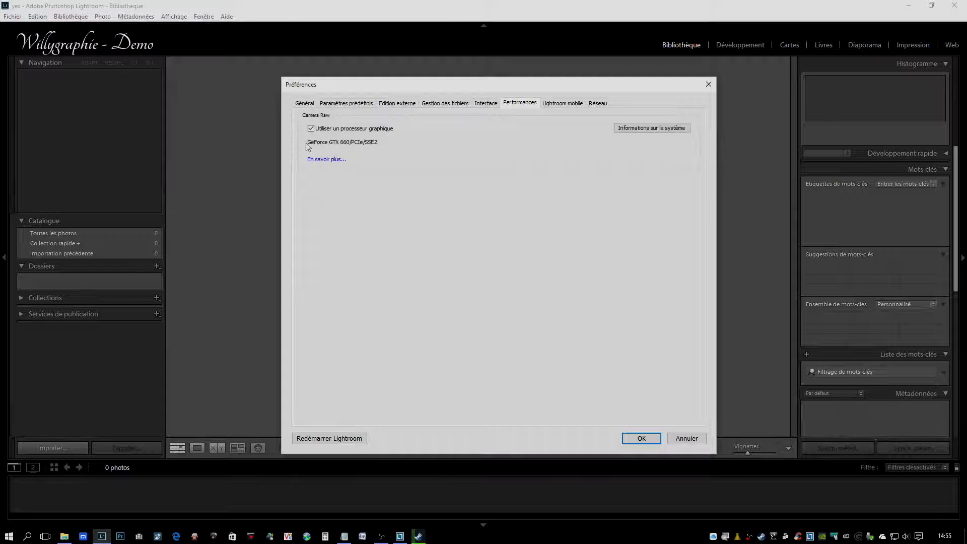
left_click(304, 104)
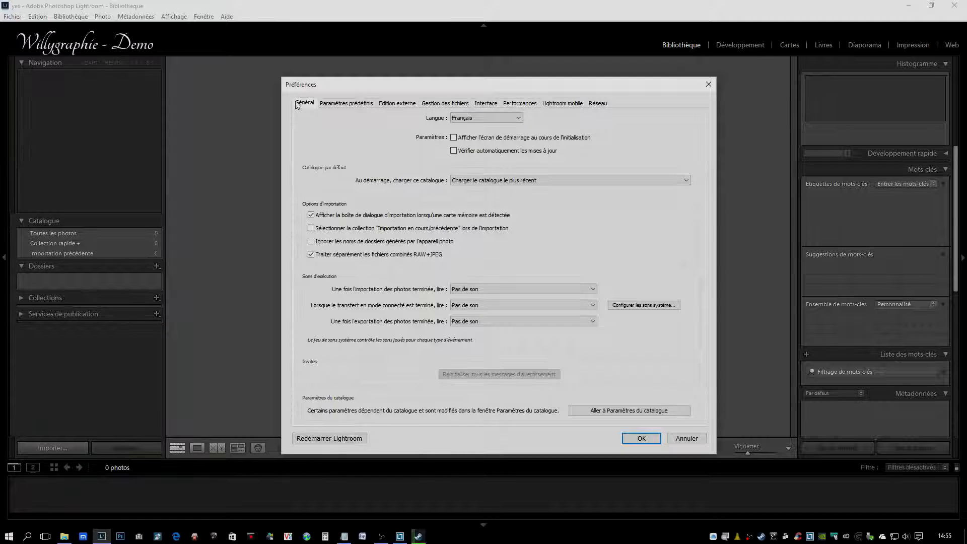
left_click(337, 104)
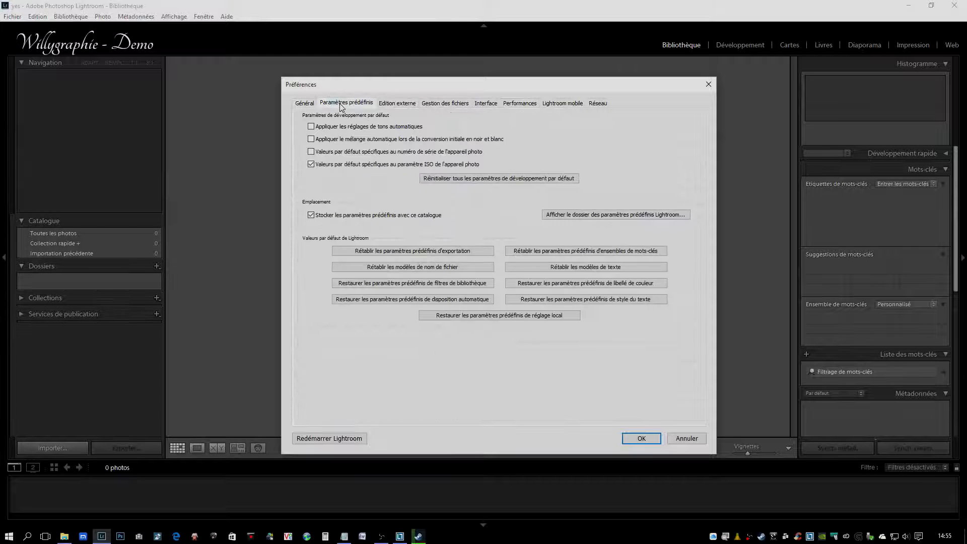
left_click(404, 106)
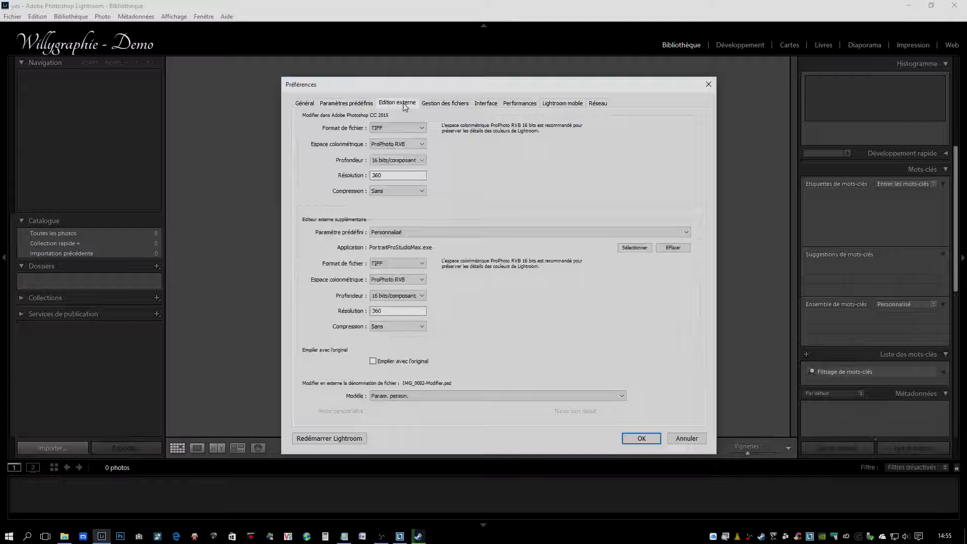
left_click(443, 107)
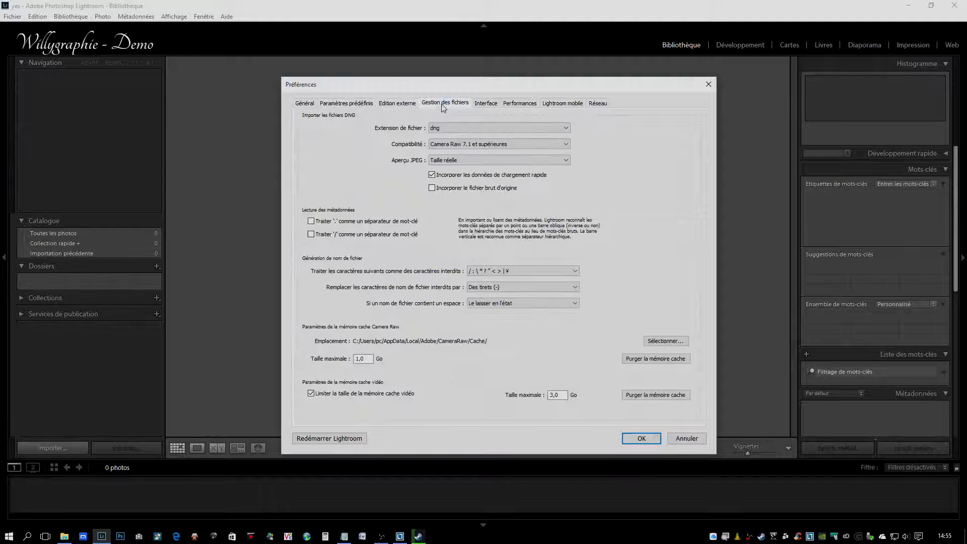
left_click(482, 104)
left_click(523, 104)
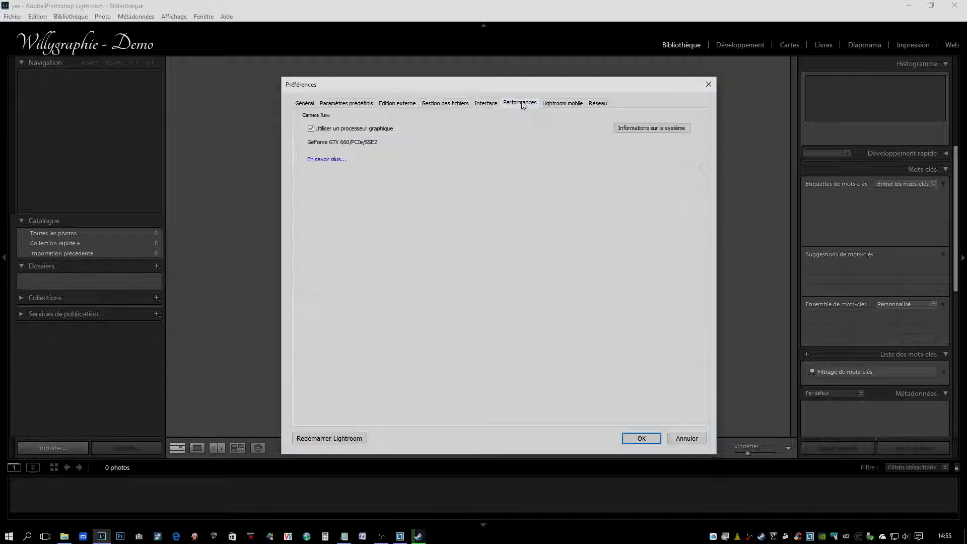
left_click(642, 438)
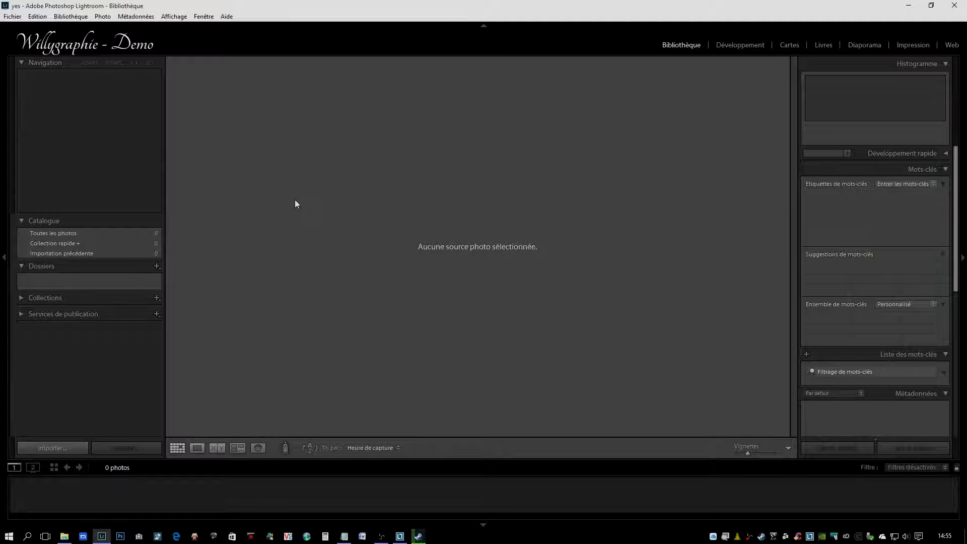
Step: Review the catalogue settings for general information and backup, metadata, and file handling
left_click(35, 19)
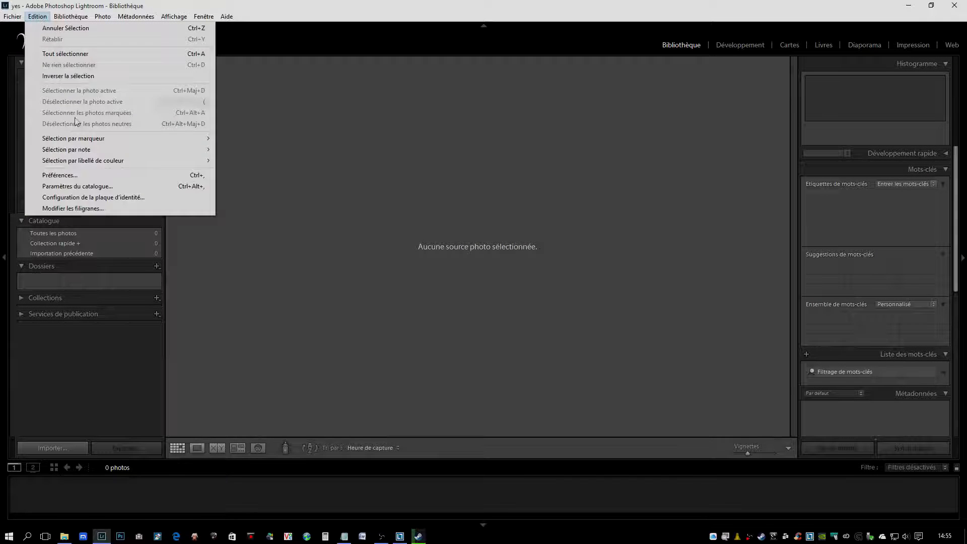
left_click(79, 187)
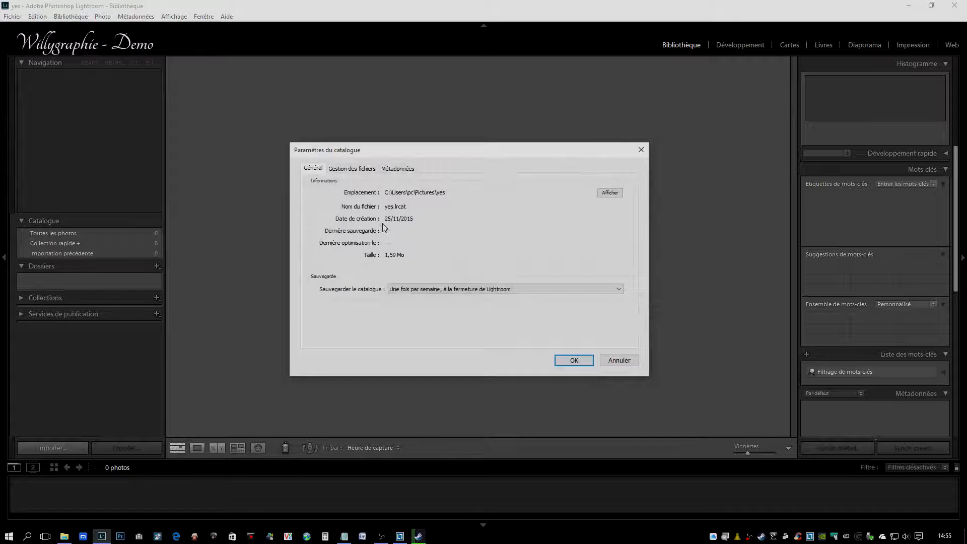
left_click(395, 171)
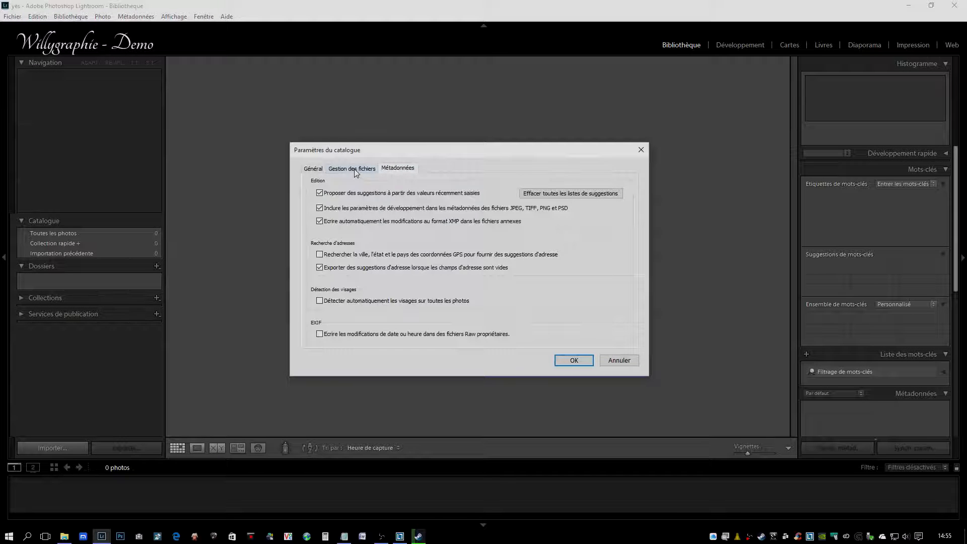
left_click(355, 172)
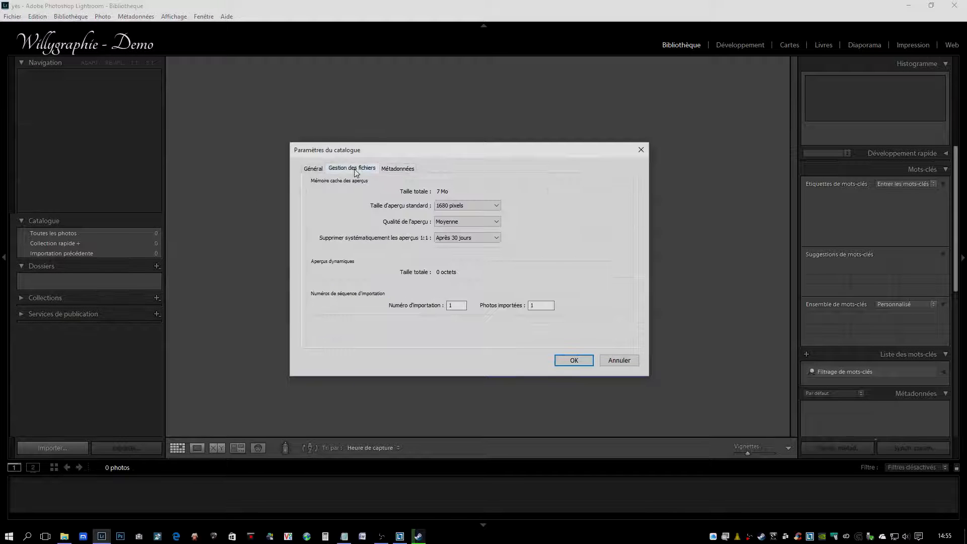
left_click(313, 169)
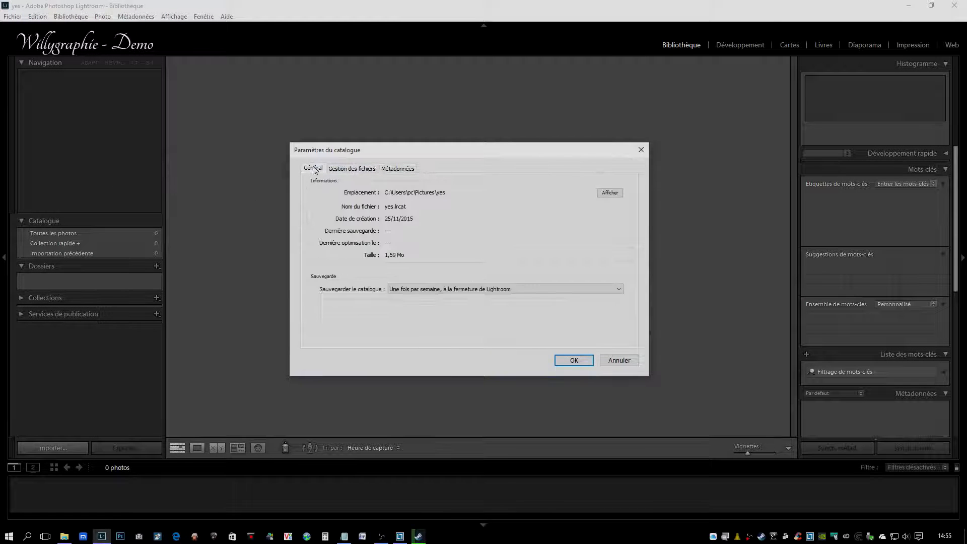
left_click(579, 360)
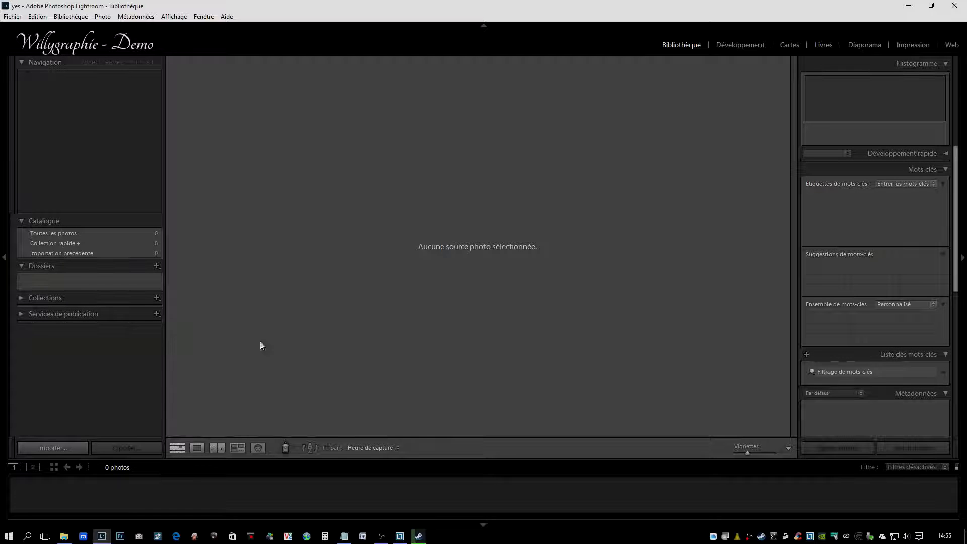
Step: Start a photo import using the Ilustration folder inside Images as the source
left_click(53, 447)
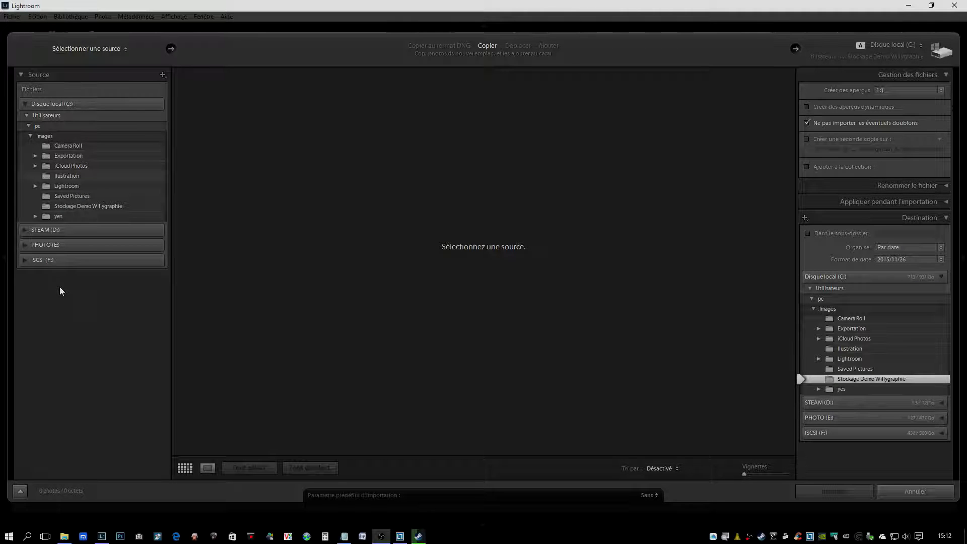
left_click(70, 175)
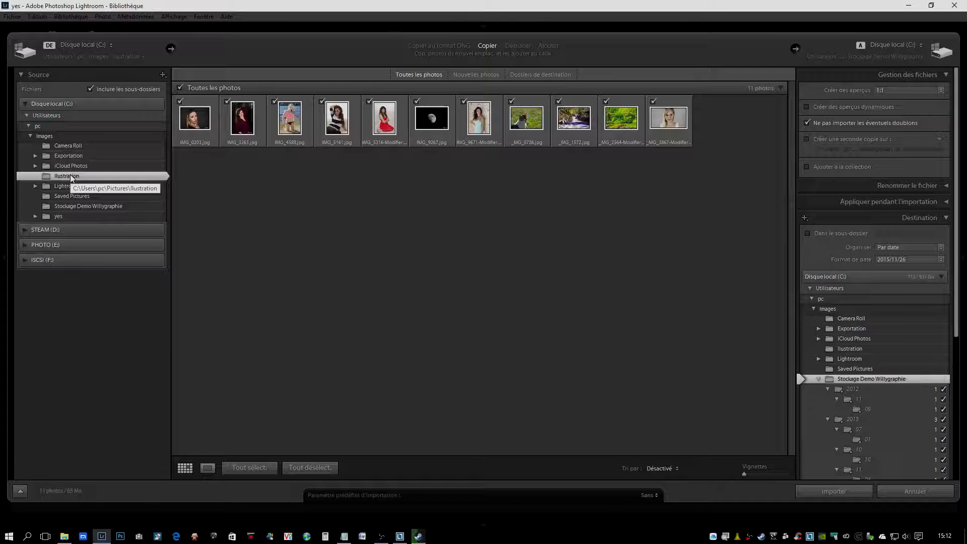
Step: Try excluding the first three photos and the whole set from the import, and reselect all photos
left_click(180, 102)
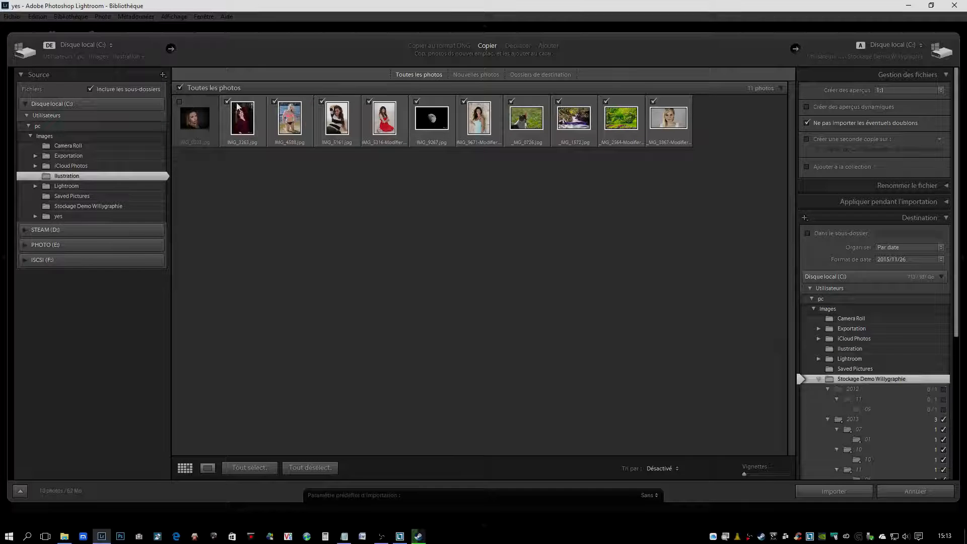
left_click(227, 101)
left_click(274, 102)
left_click(179, 84)
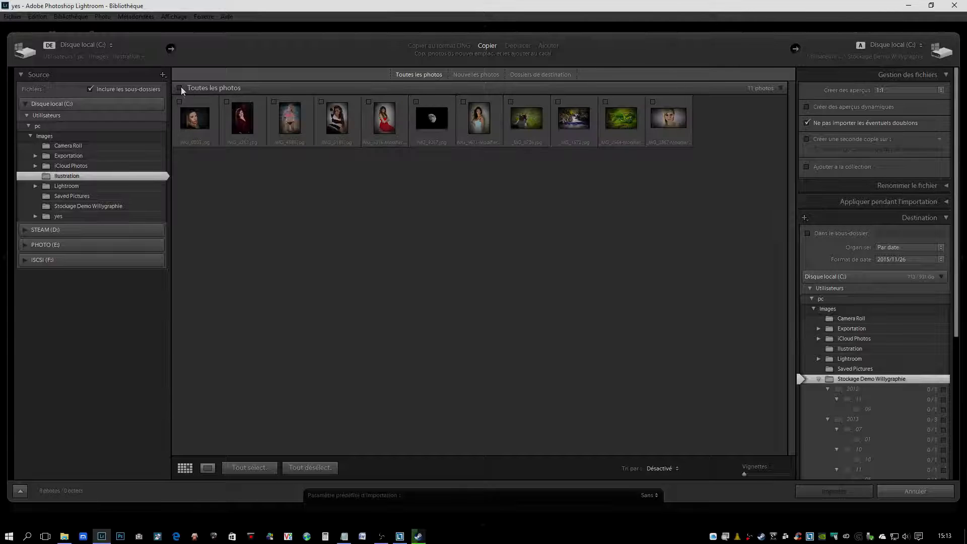
left_click(181, 87)
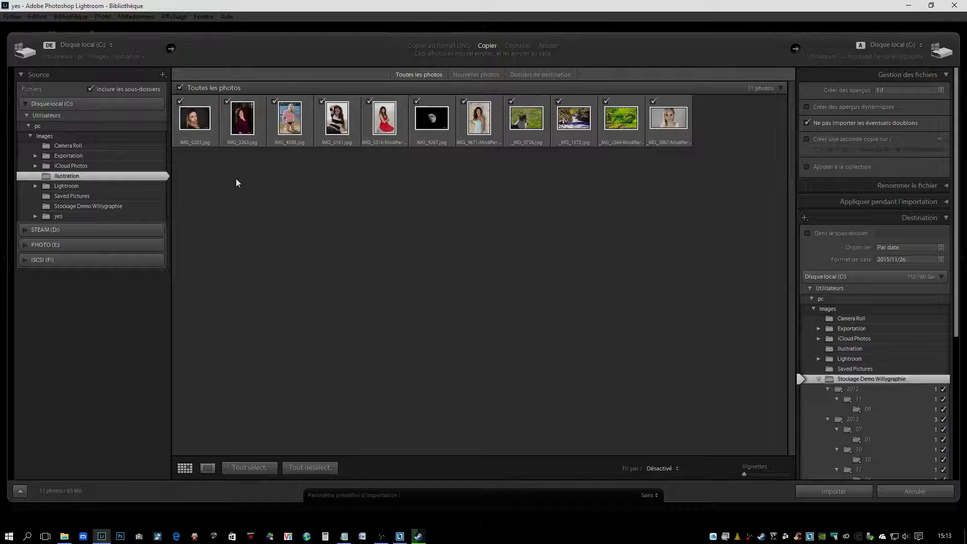
Step: Choose the Stockage Demo Willygraphie folder inside Images as the import destination
left_click(867, 48)
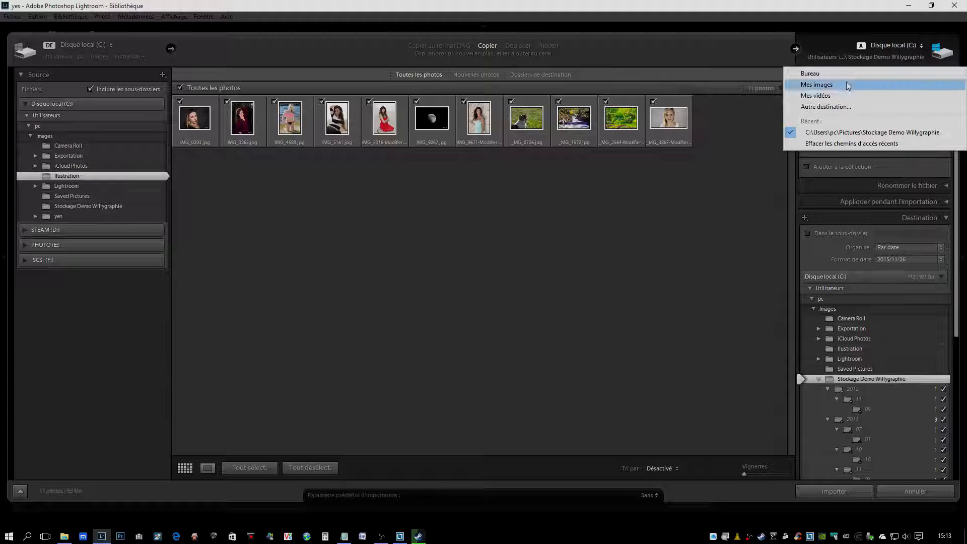
left_click(836, 107)
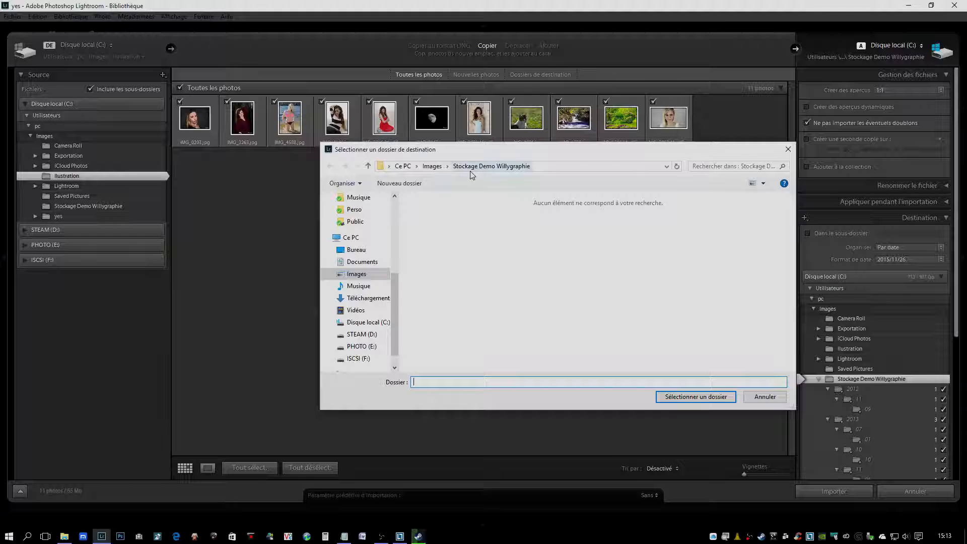
left_click(696, 397)
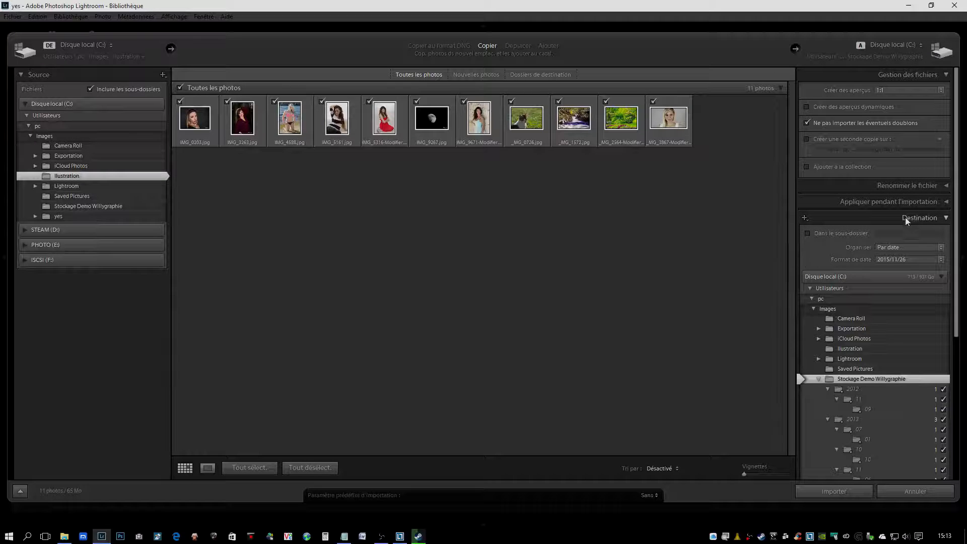
Step: Keep the photos organised by date in the 2015/11/26 folder format and run the import
left_click(909, 245)
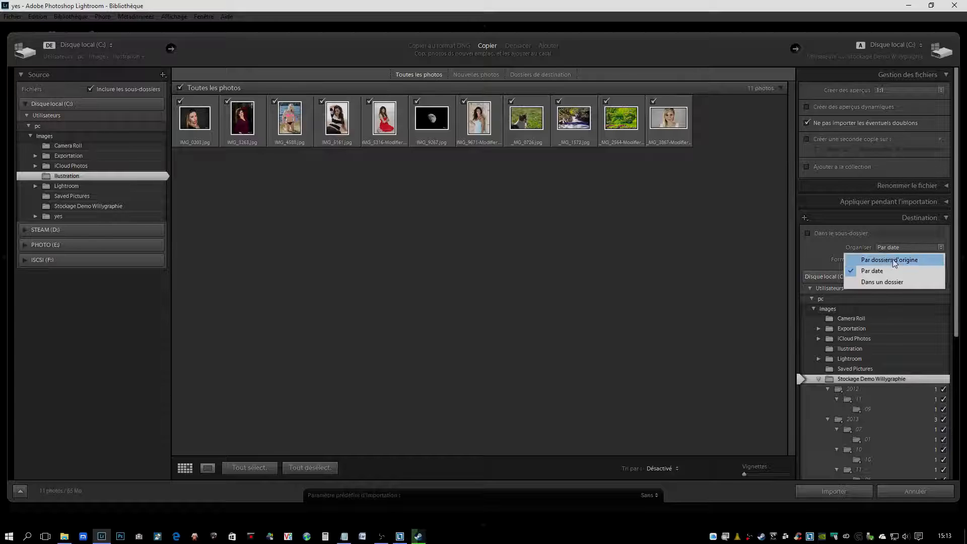
left_click(821, 246)
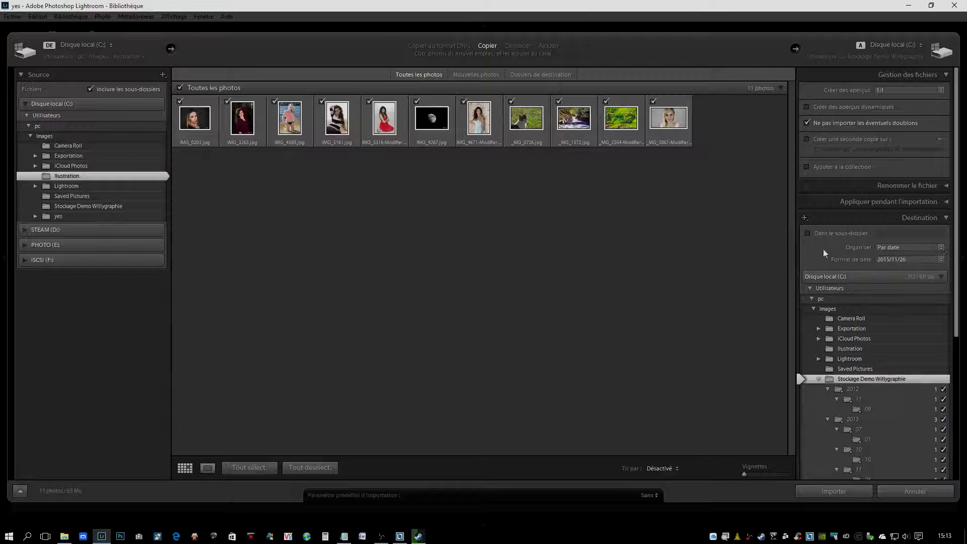
left_click(902, 260)
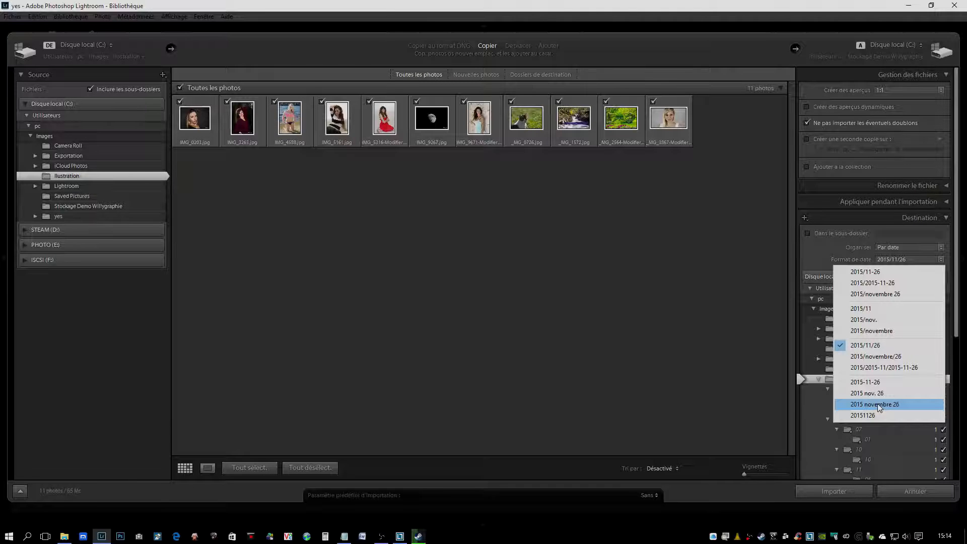
left_click(877, 349)
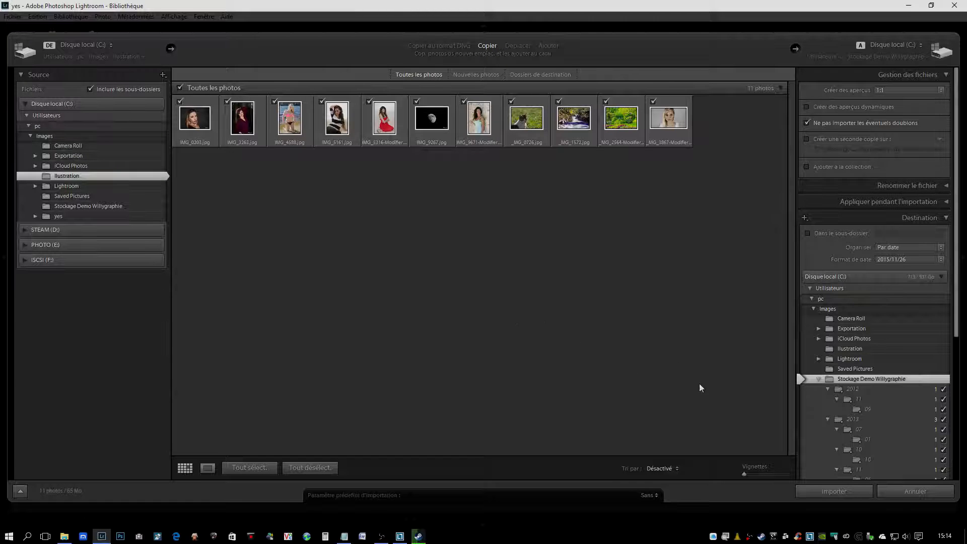
left_click(834, 491)
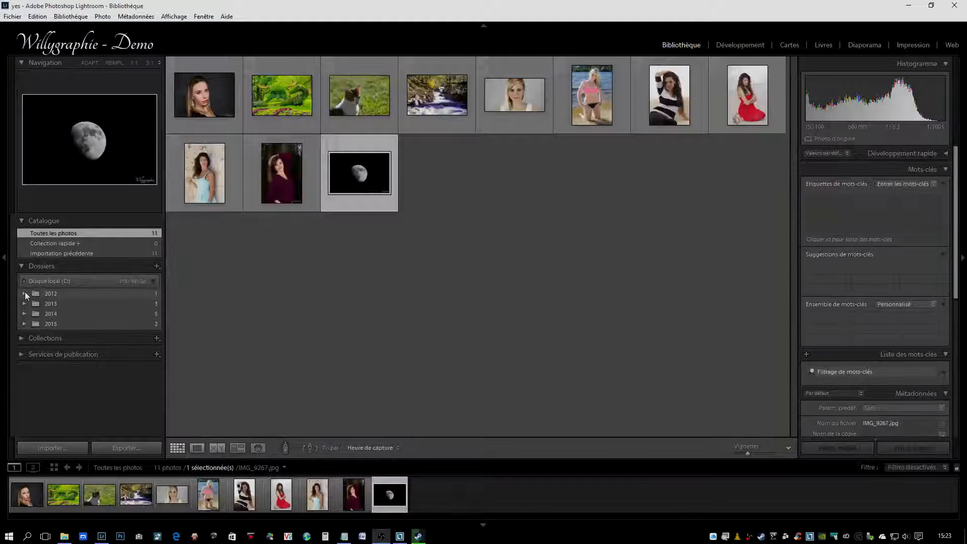
Step: Browse the imported photos in the 2012, 2014 and 2015 date folders and select the moon photo
left_click(25, 292)
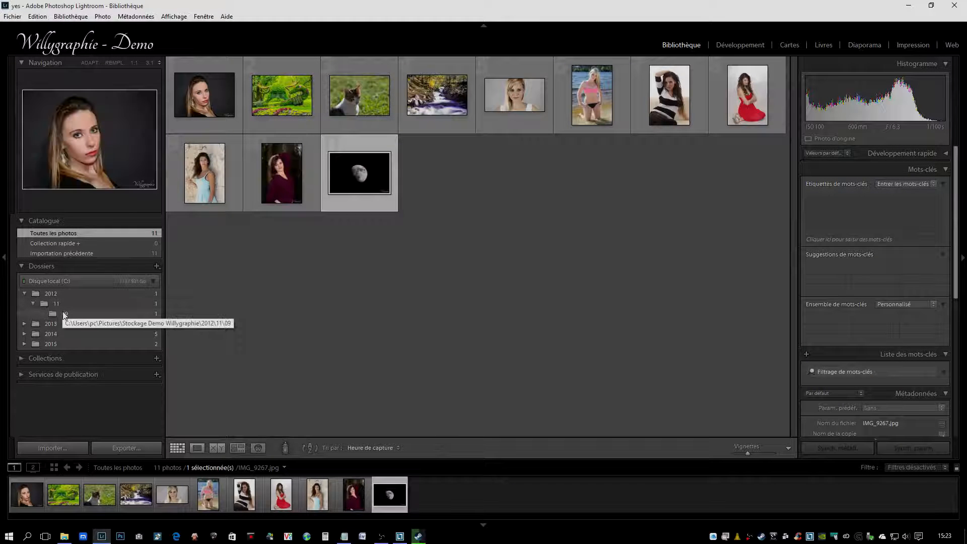
left_click(62, 312)
left_click(25, 292)
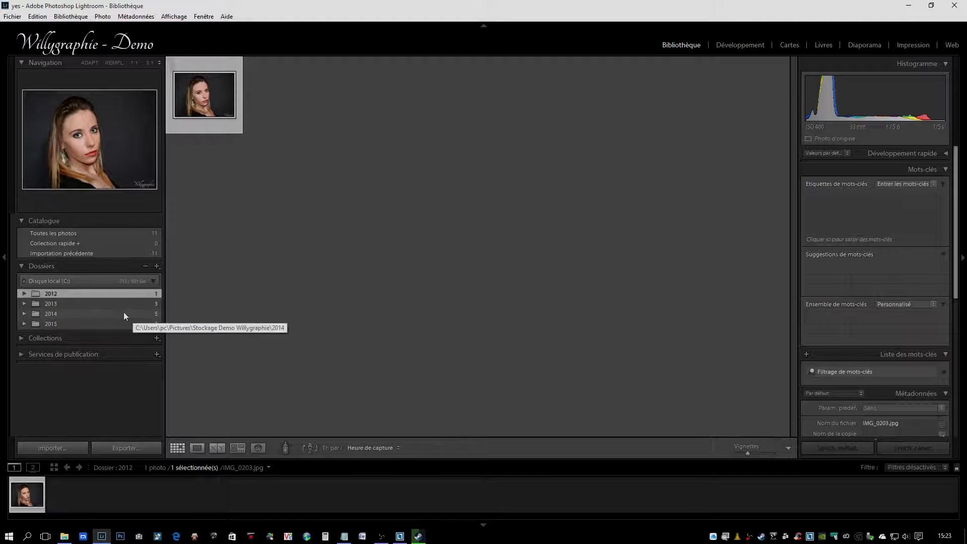
left_click(50, 312)
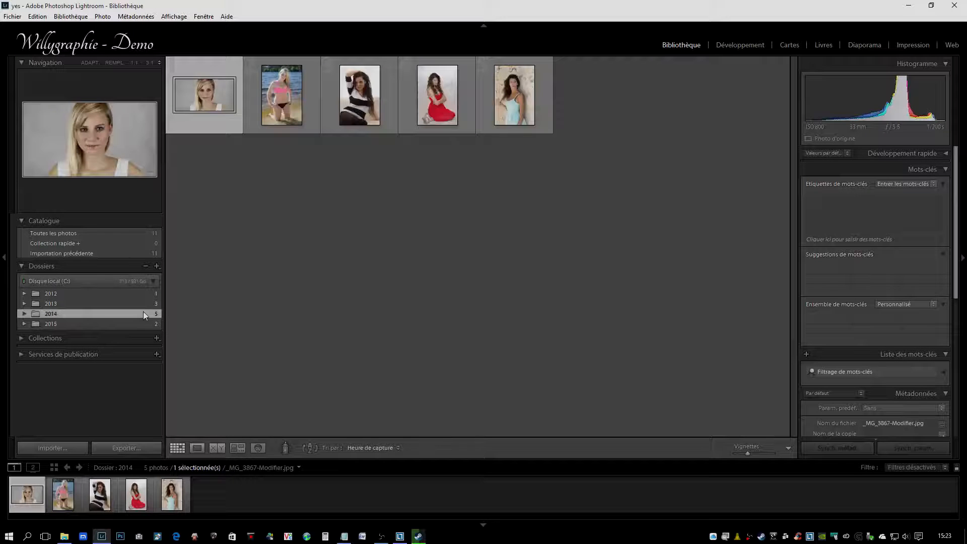
left_click(50, 324)
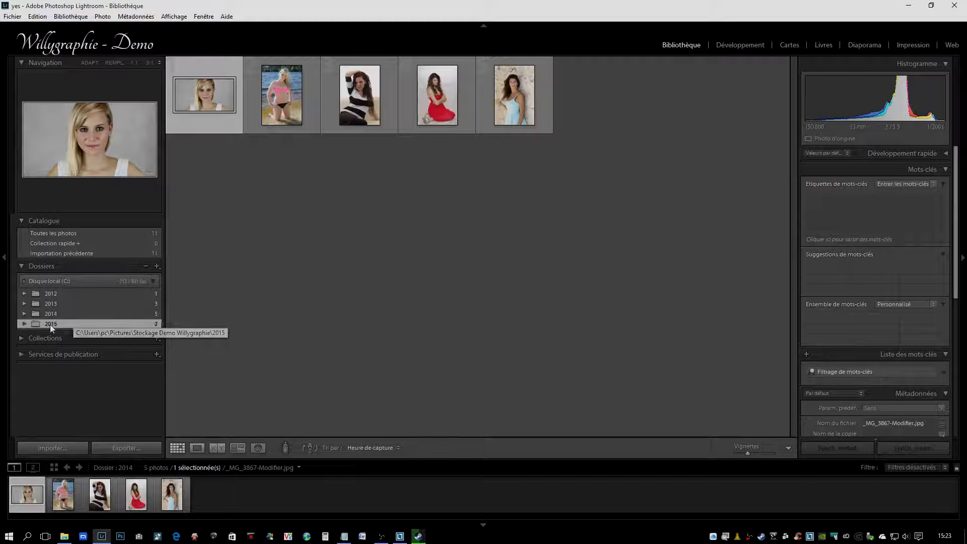
left_click(295, 92)
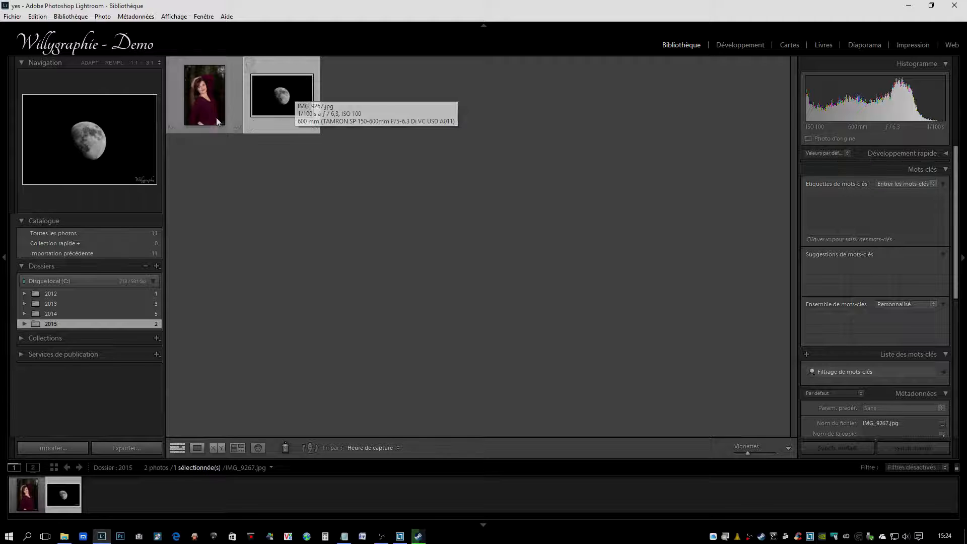
Step: Show all photos in the catalogue, and open the 2014 folder with its month subfolders expanded
left_click(73, 233)
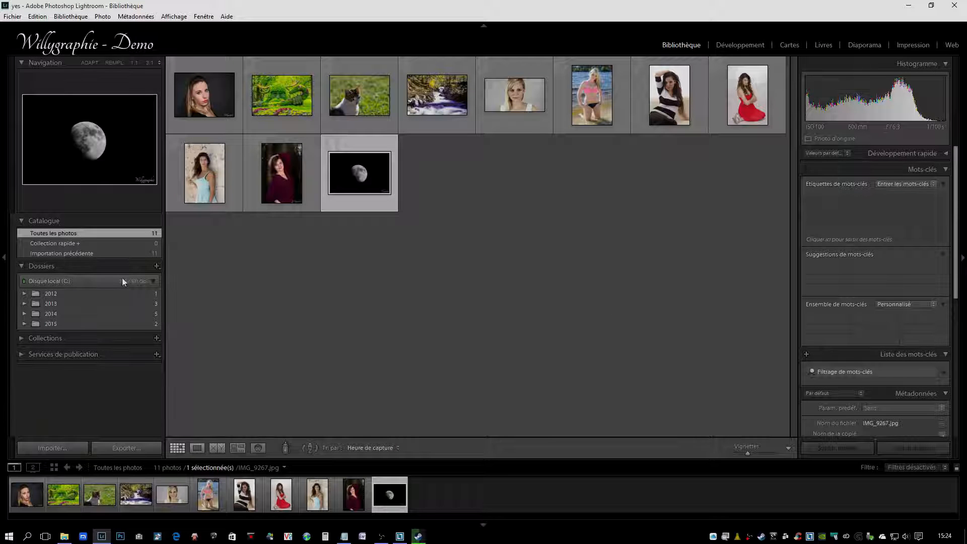
left_click(51, 314)
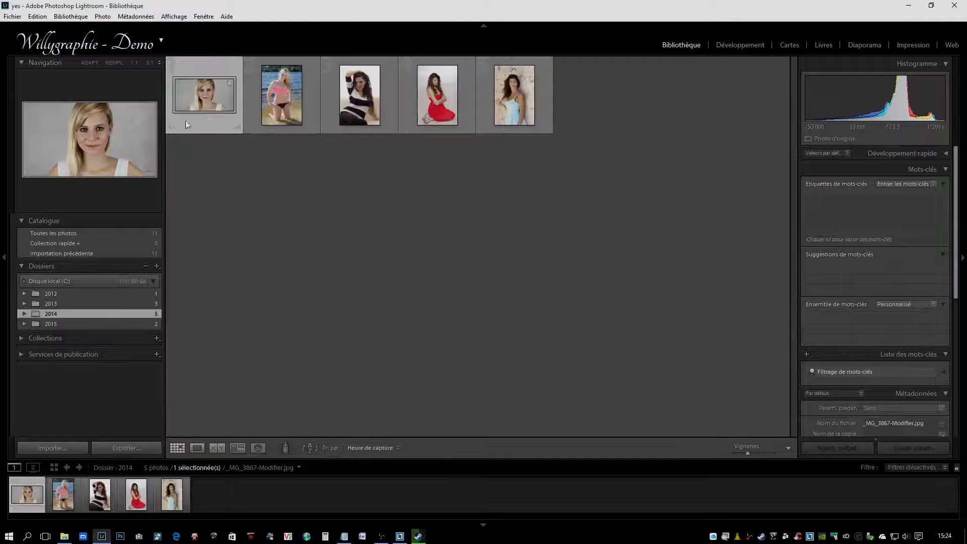
left_click(22, 314)
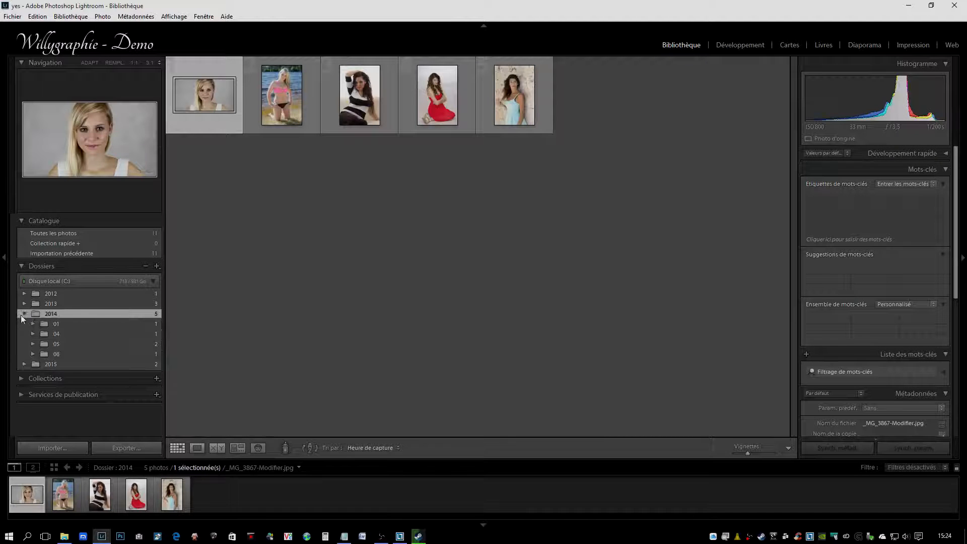
Step: View the 2014/01 folder, return to all photos in the catalogue, and check the automatic advance option (Avance automatique)
left_click(57, 325)
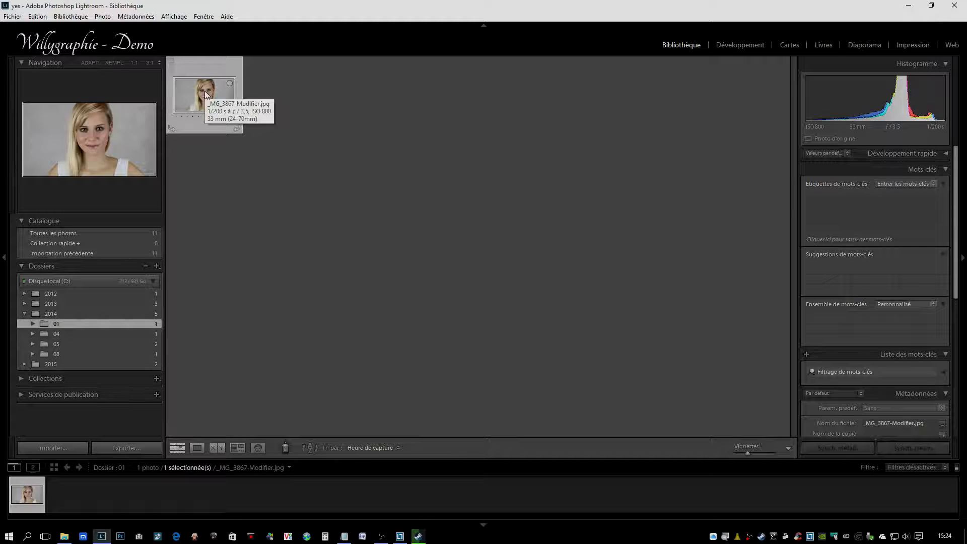
left_click(74, 233)
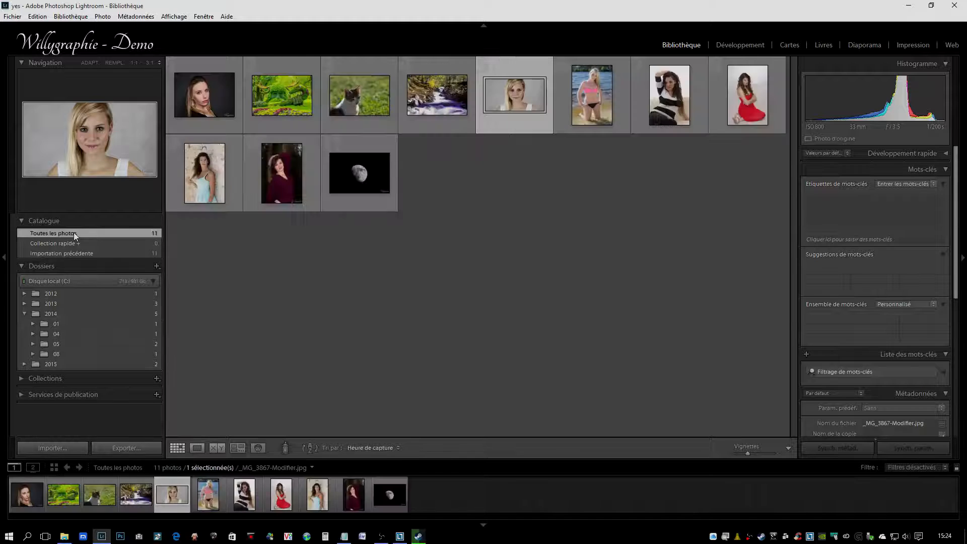
left_click(103, 17)
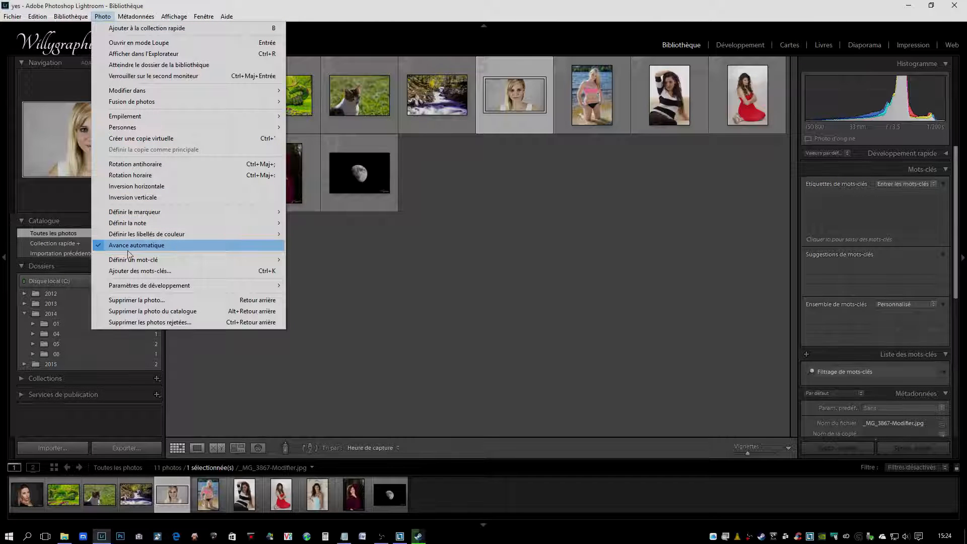
left_click(374, 279)
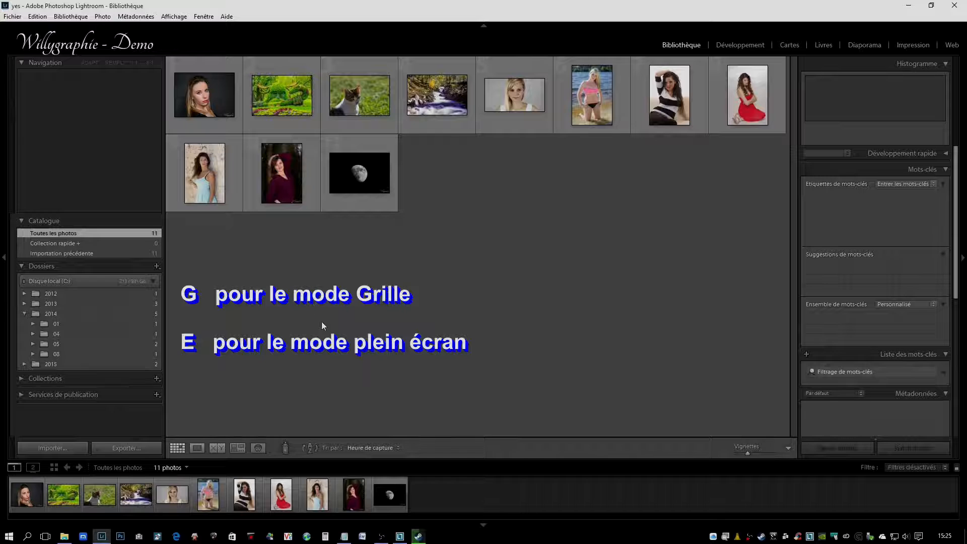
Step: Select the moon photo in the grid and view it enlarged in Loupe mode
left_click(353, 179)
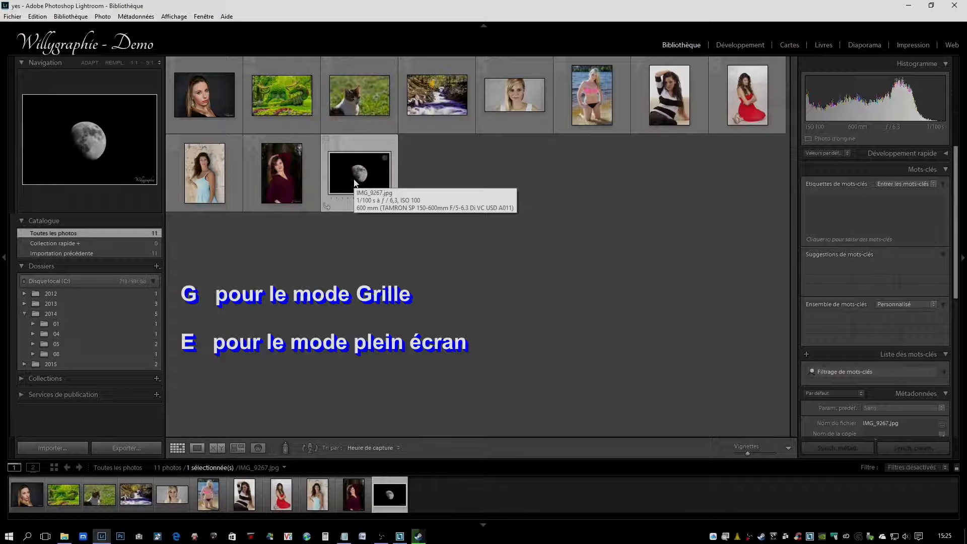
double_click(356, 184)
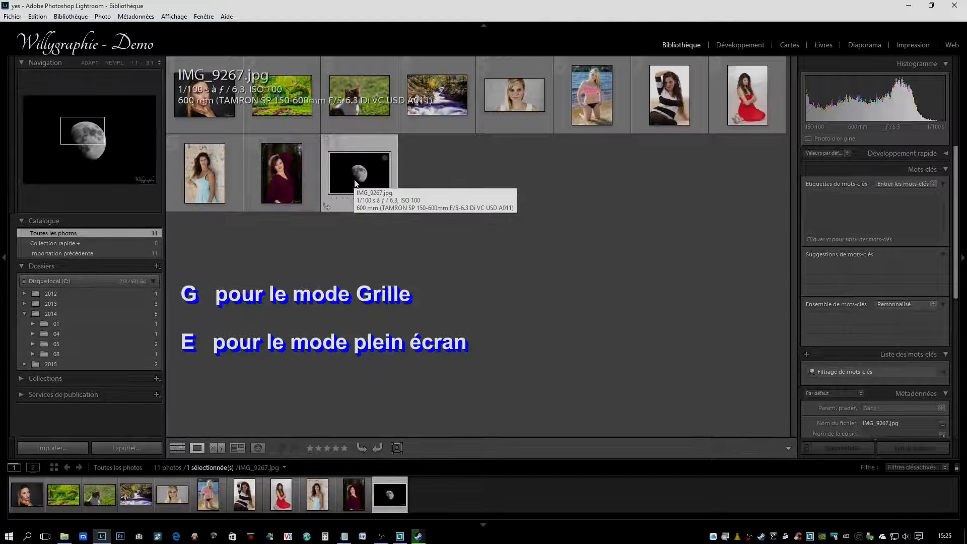
left_click(548, 264)
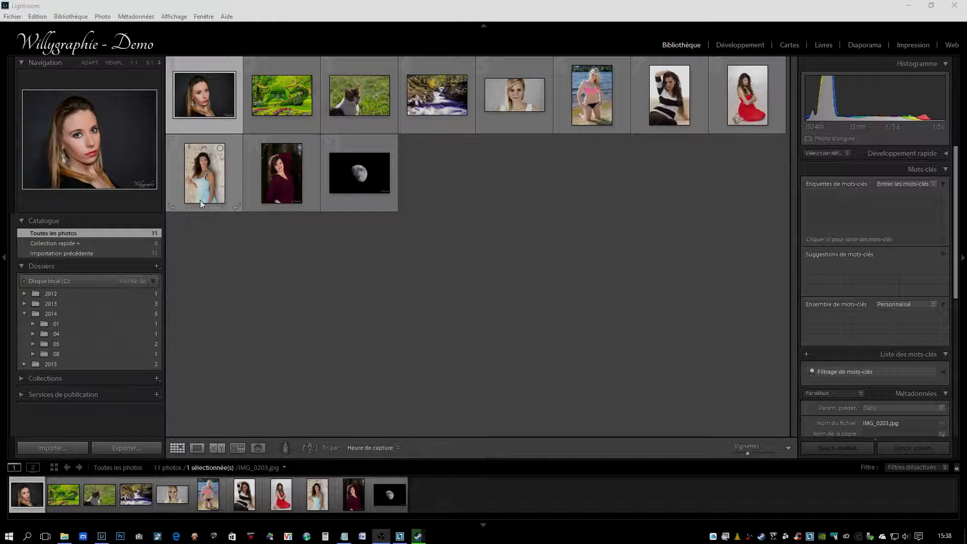
Step: Starting in Loupe view from the first portrait, flag the first, second, fourth and fifth photos as picks, leaving the cat and beach photos unflagged
double_click(211, 111)
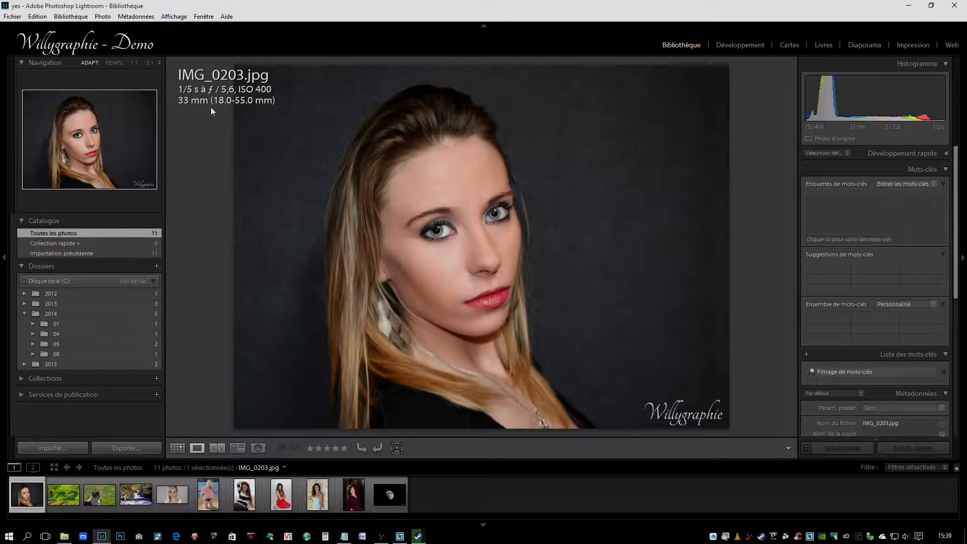
key("p")
key("p")
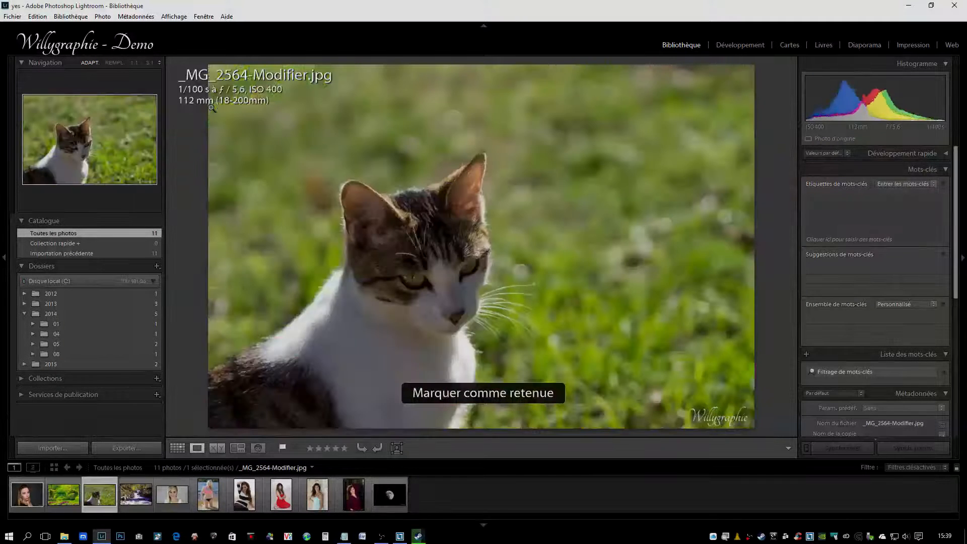
key("u")
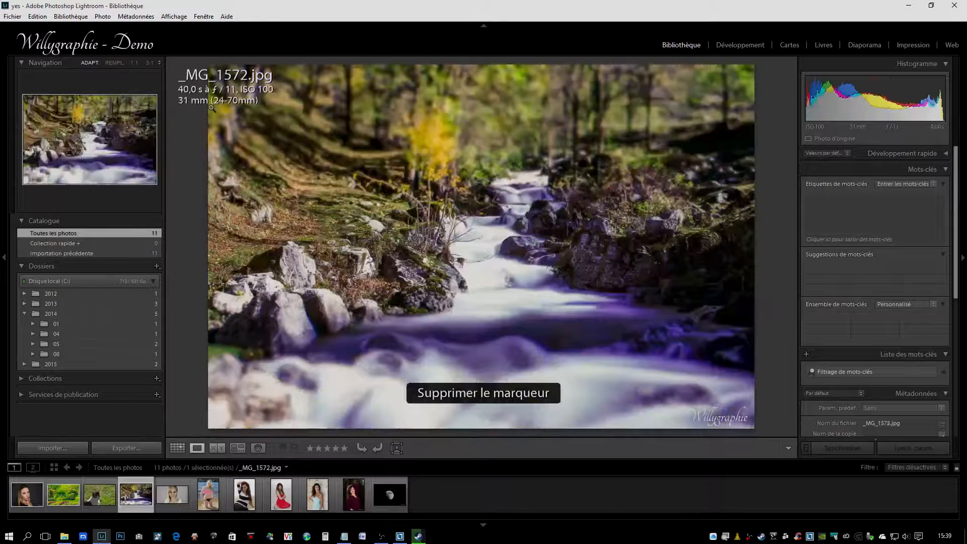
key("p")
key("p")
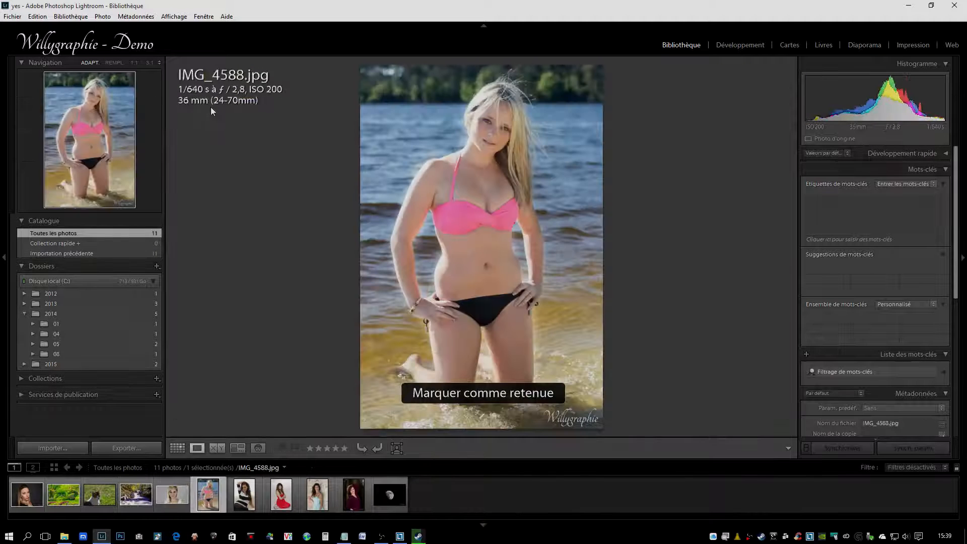
key("u")
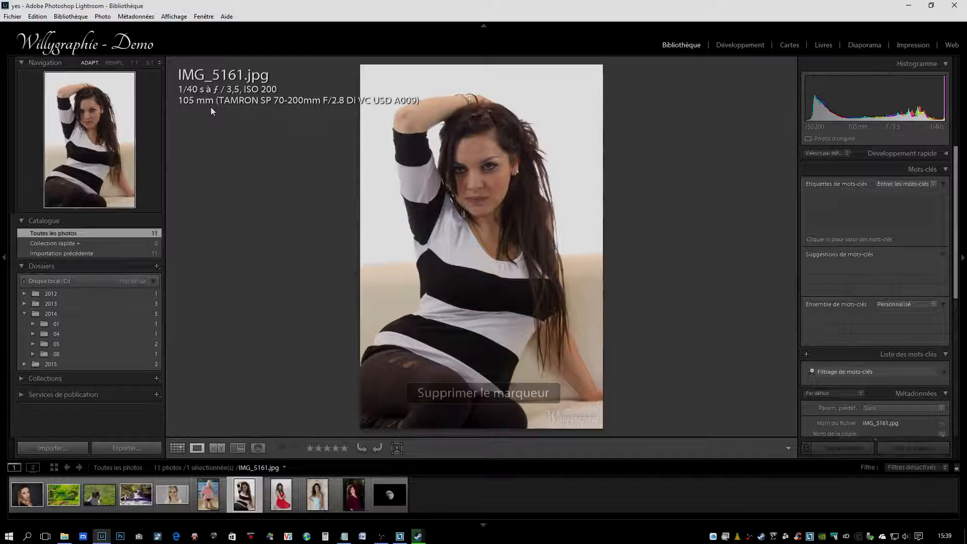
Step: Flag the striped-top, burgundy-dress and moon photos as picks, reject the red-dress and blue-dress photos, and return to the grid
key("p")
key("x")
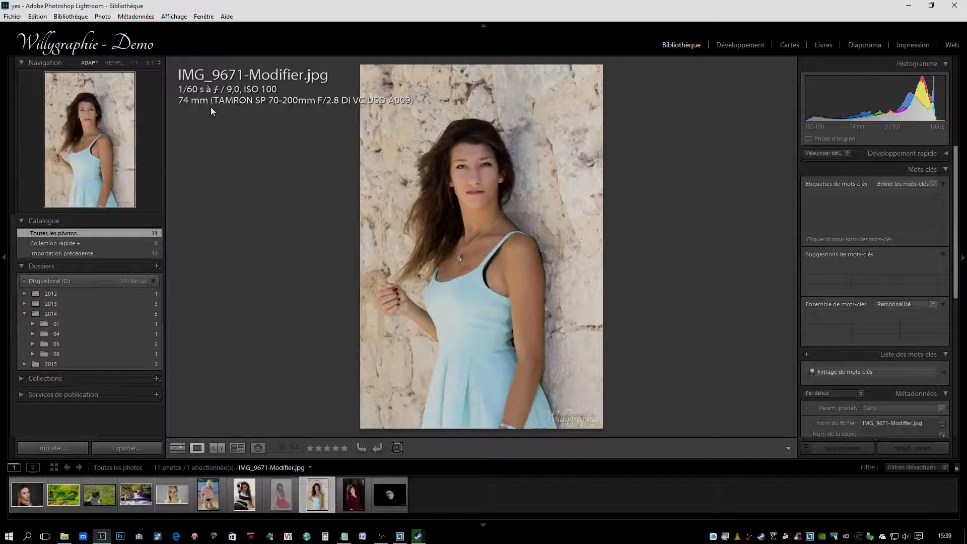
key("x")
key("p")
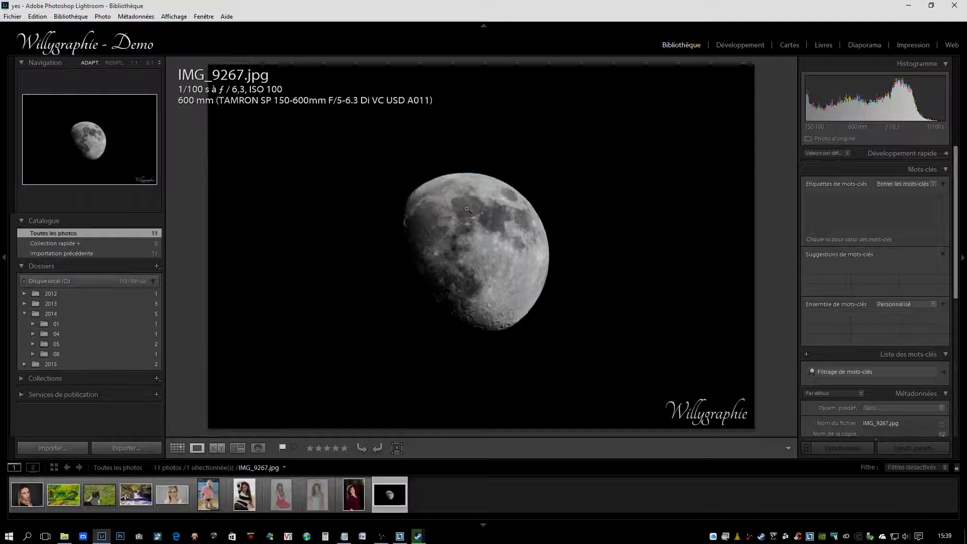
key("g")
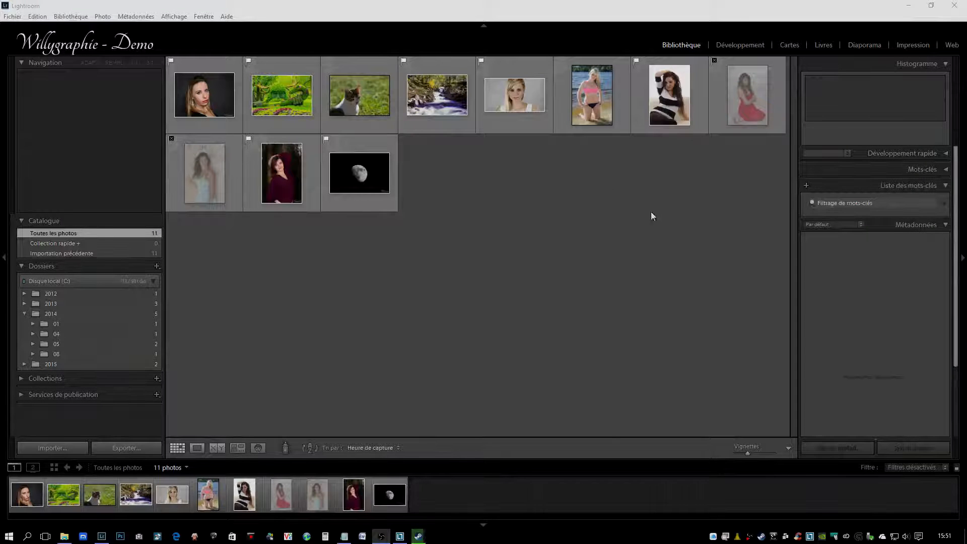
Step: Create the keyword GREAT with all of its export options switched off
left_click(805, 186)
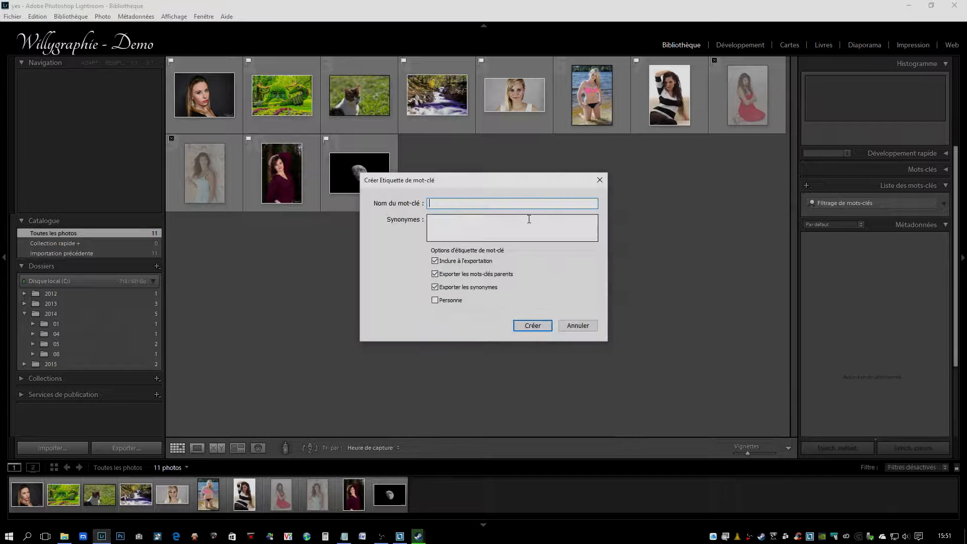
type("GREAT")
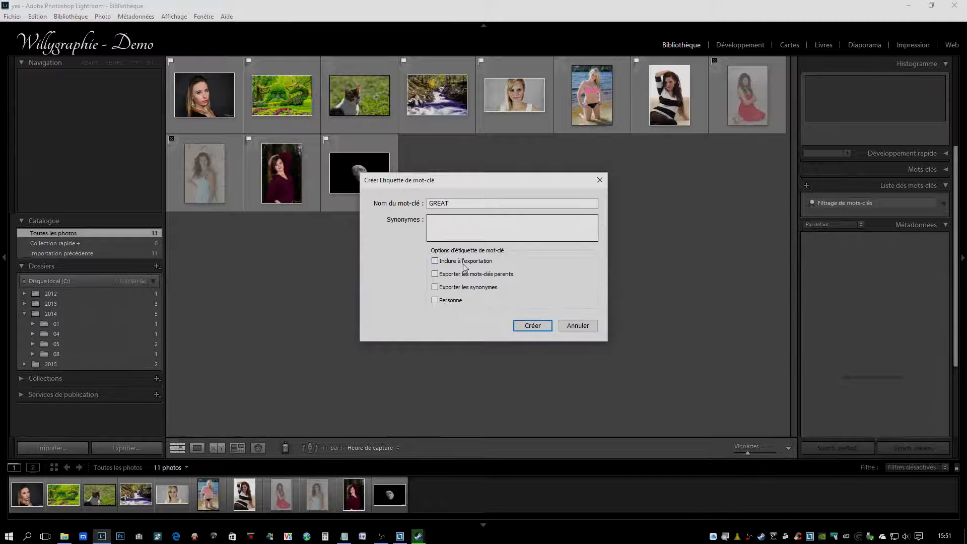
left_click(533, 326)
Step: Create the two keywords 1 and 2, both excluded from export
left_click(806, 185)
type("1")
left_click(483, 261)
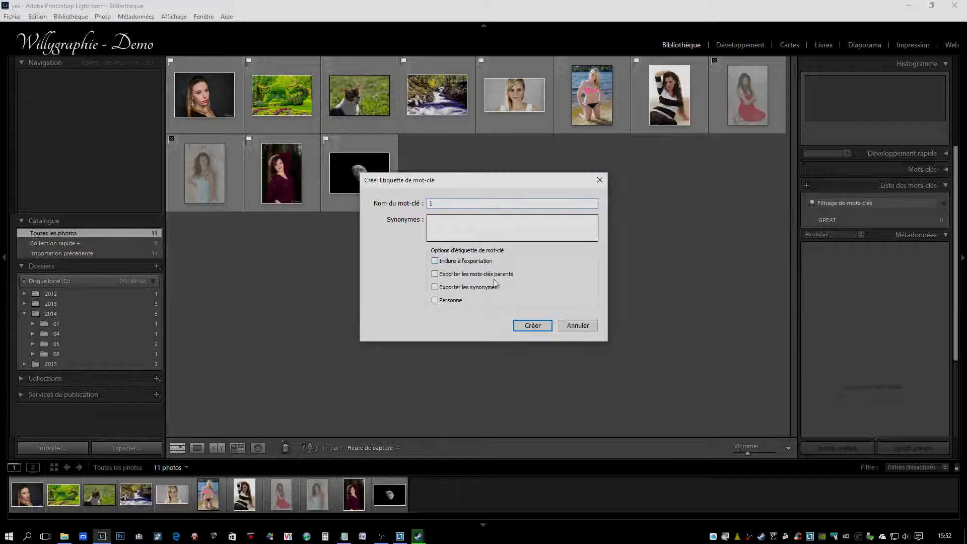
left_click(529, 326)
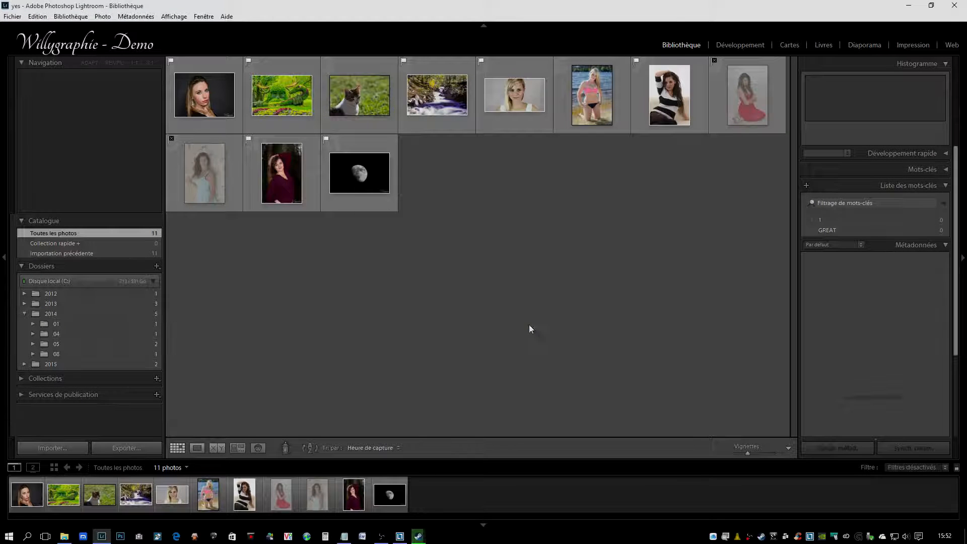
left_click(807, 186)
type("2")
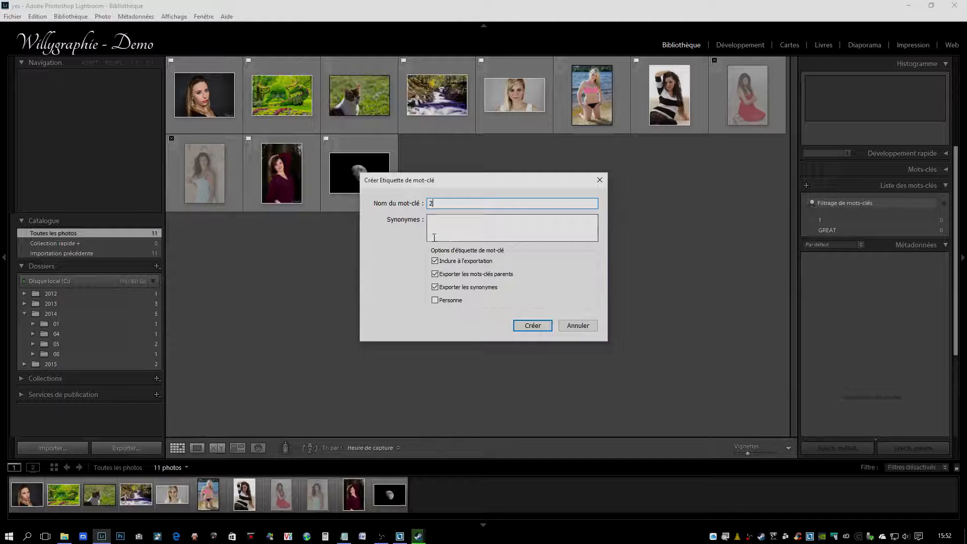
left_click(434, 261)
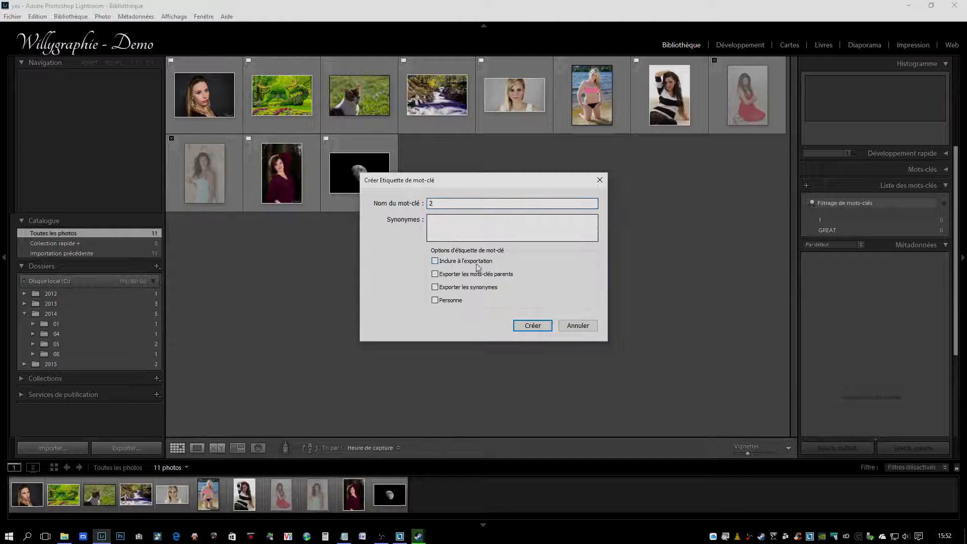
left_click(532, 326)
Step: Create the keyword 1-OU with inclusion on export switched off
left_click(807, 185)
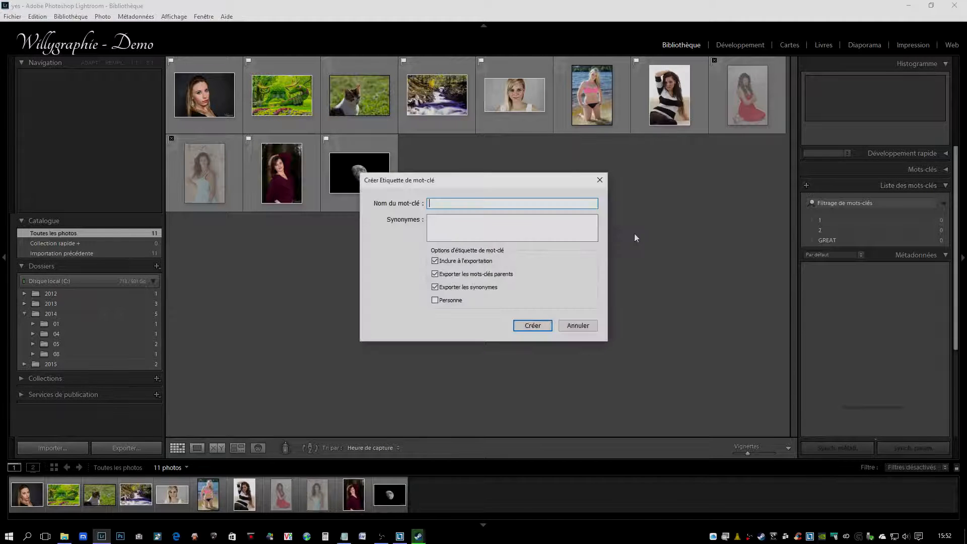
type("1-OU")
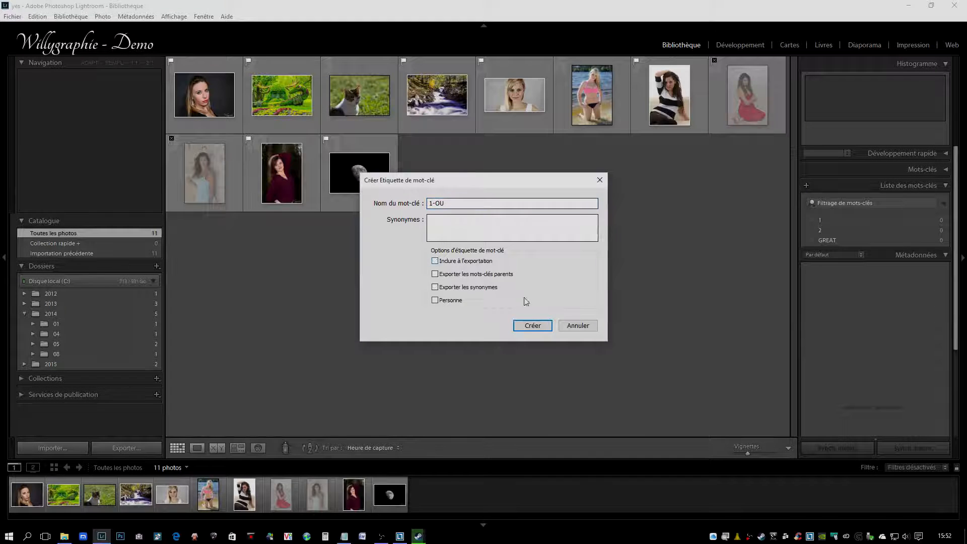
left_click(534, 328)
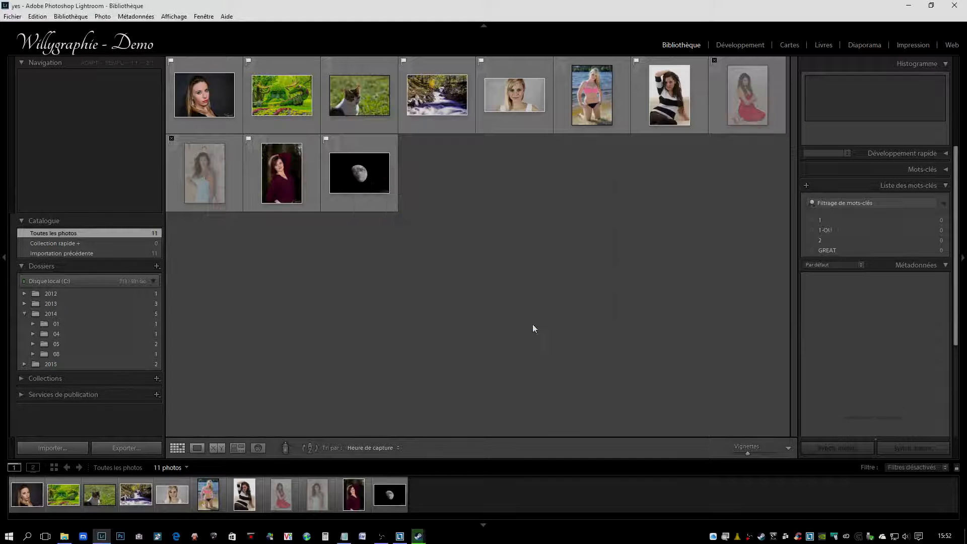
Step: Create the keyword 2-QUI with inclusion on export switched off
left_click(806, 185)
type("2")
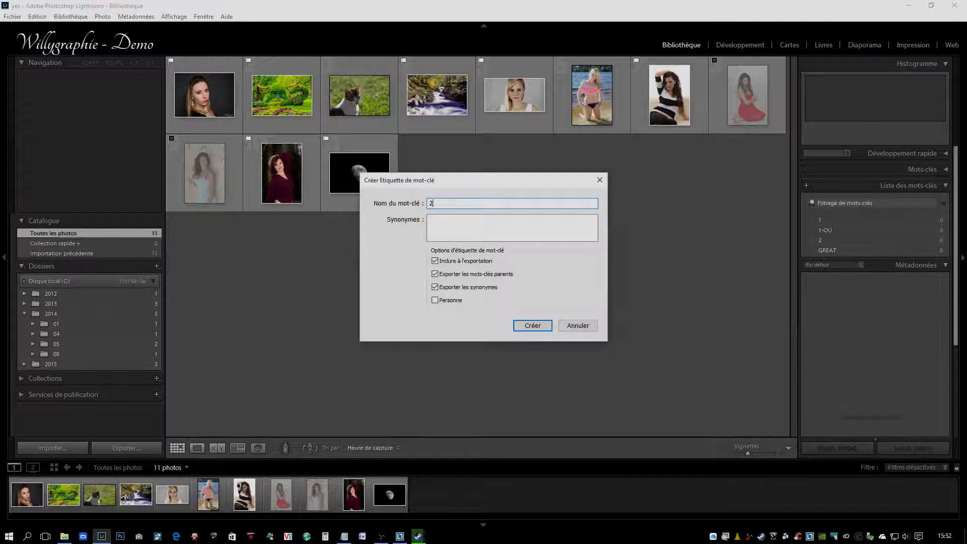
type("-QUI")
left_click(474, 264)
left_click(533, 325)
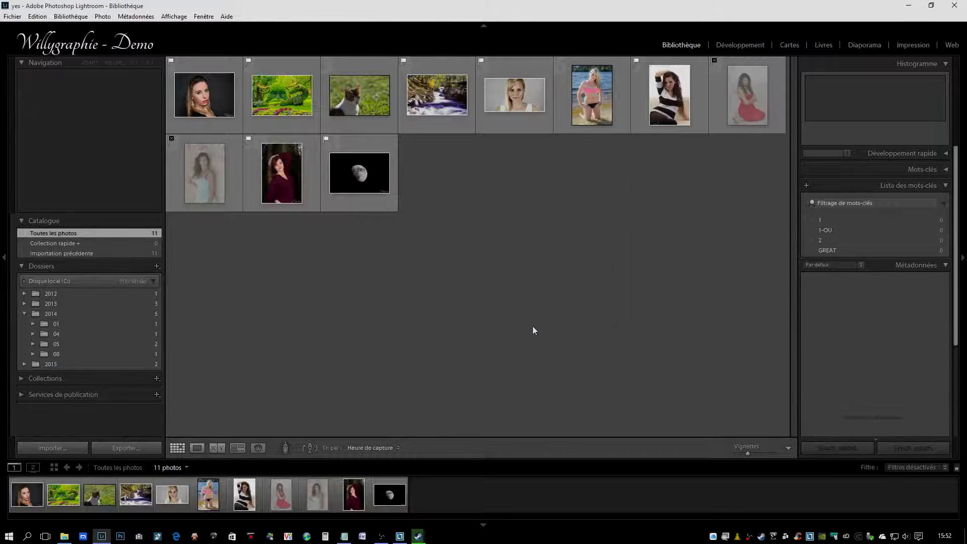
Step: Create the keyword 3-QUOI with inclusion on export switched off
left_click(806, 185)
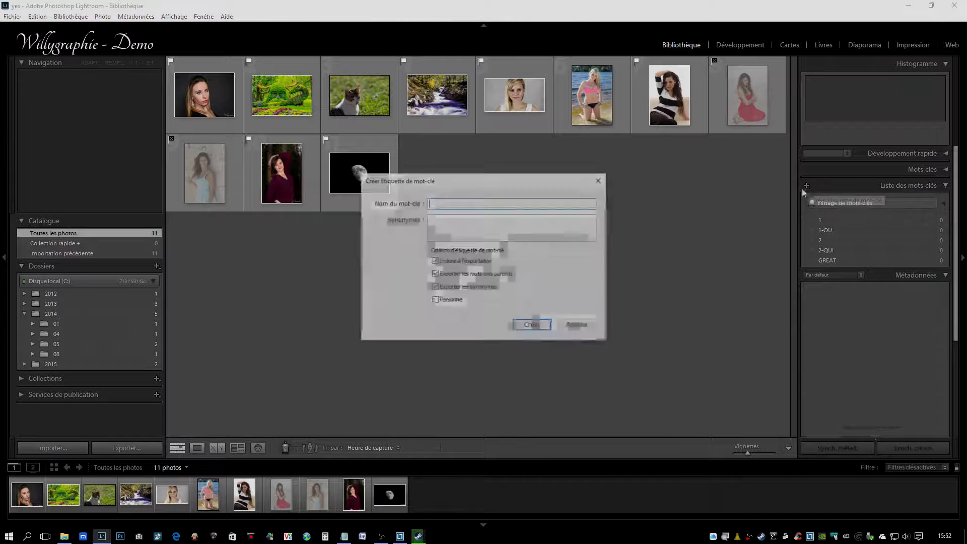
type("3-")
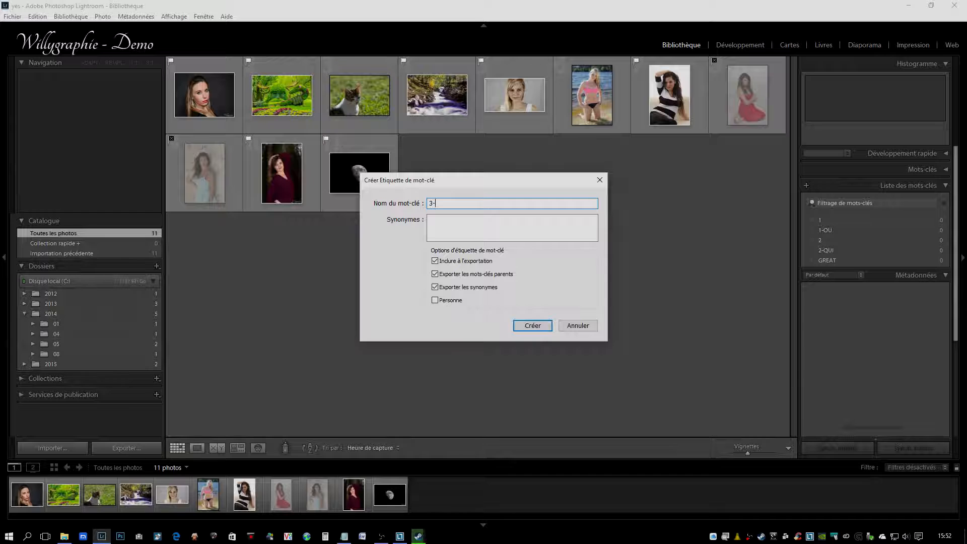
type("QUOI")
left_click(434, 261)
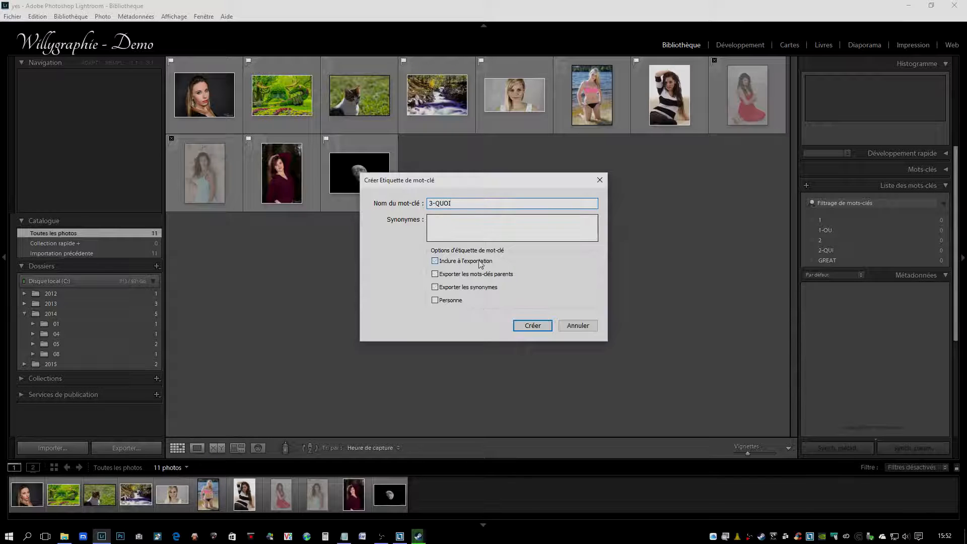
left_click(533, 326)
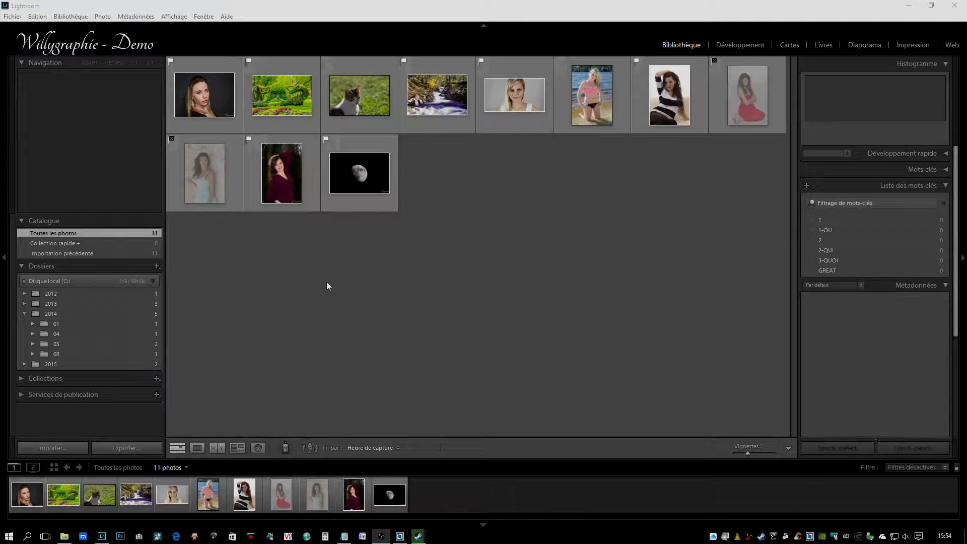
Step: Create the keyword a-ville with inclusion on export switched off
left_click(806, 186)
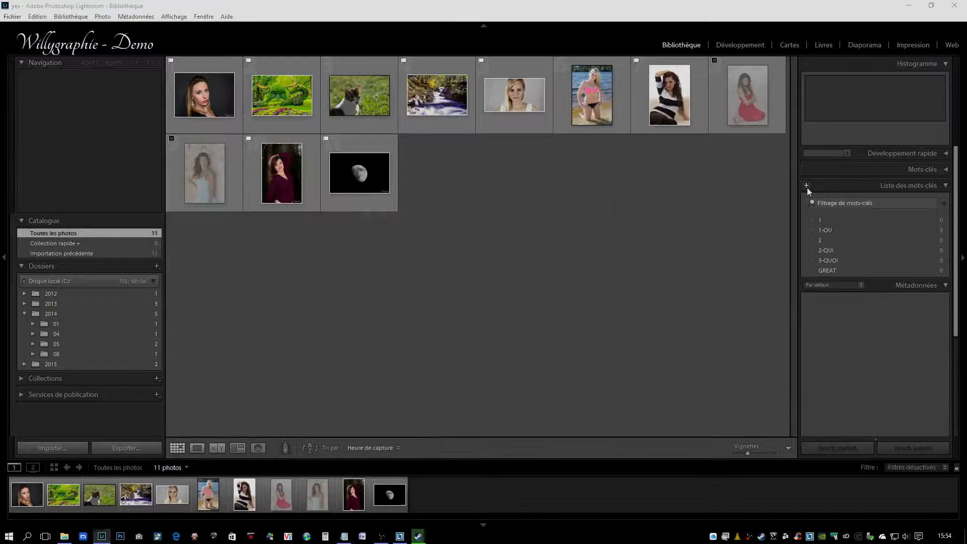
type("a-ville")
left_click(455, 262)
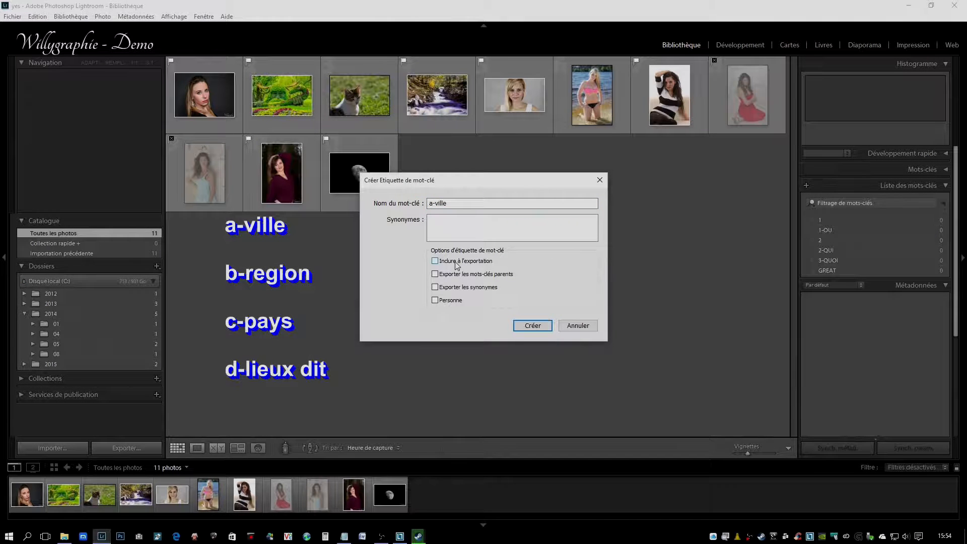
left_click(543, 324)
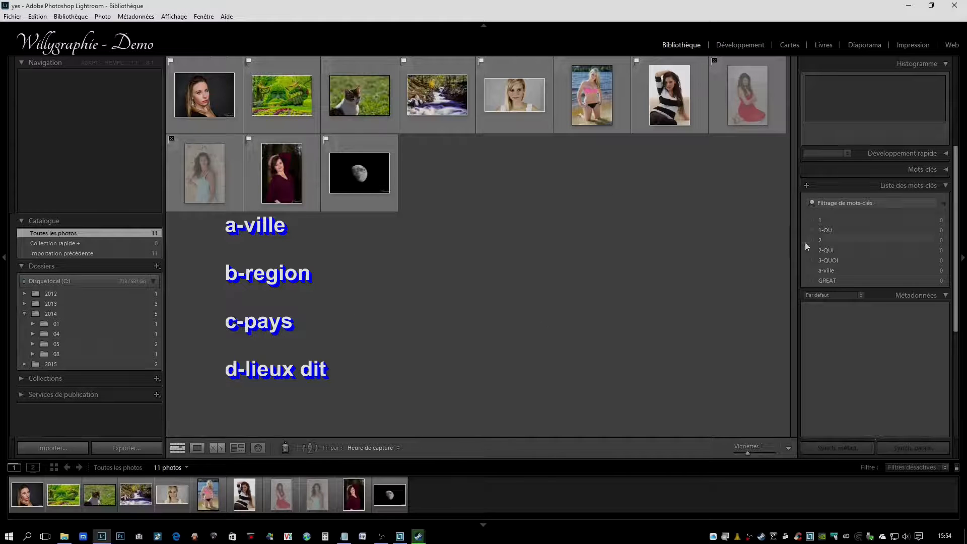
Step: Create the keyword b-region with inclusion on export switched off
left_click(802, 184)
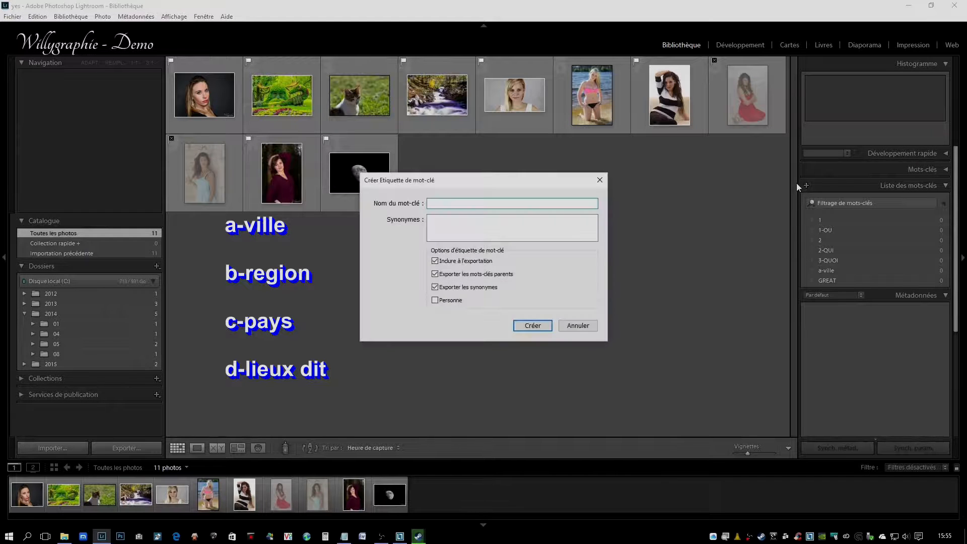
type("b-region")
left_click(468, 263)
left_click(534, 326)
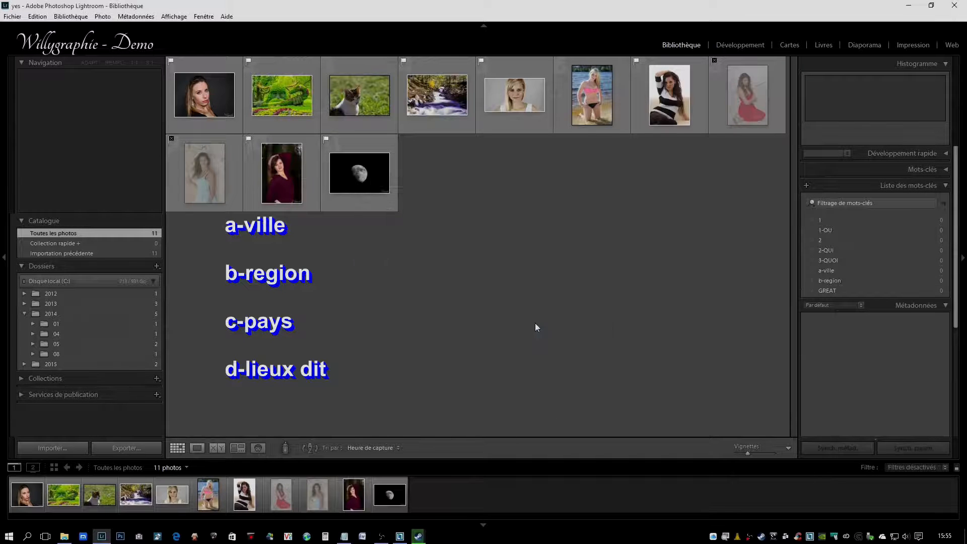
Step: Create the keyword c-pays with inclusion on export switched off
left_click(805, 185)
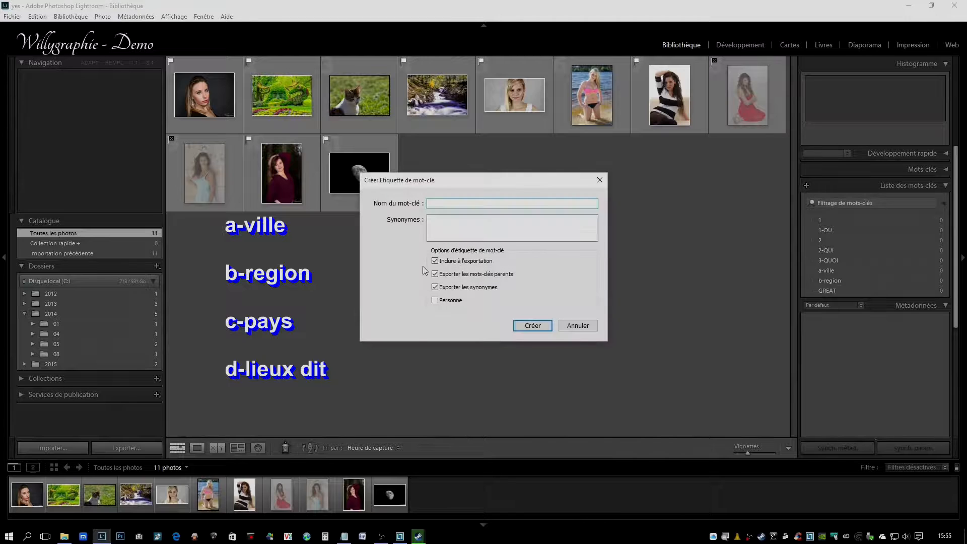
type("c-pa")
key("BackSpace")
type("ys")
left_click(478, 260)
left_click(531, 326)
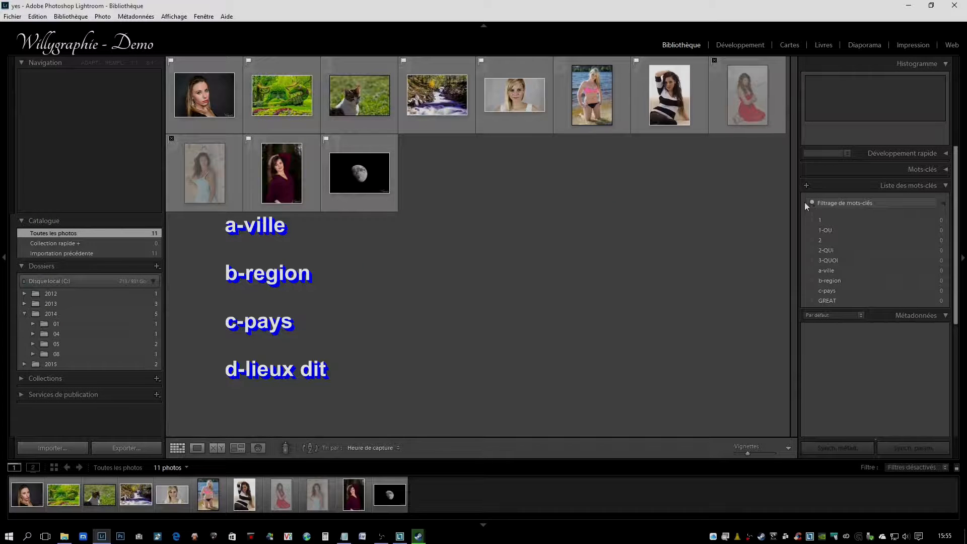
Step: Create the keyword d-lieux dit with inclusion on export switched off
left_click(807, 186)
type("d-")
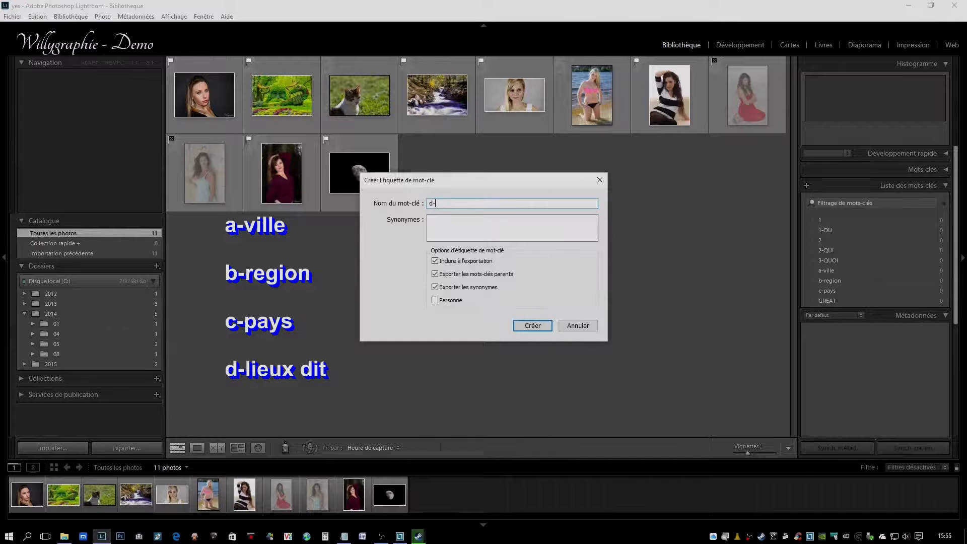
type("lieux dit")
left_click(471, 261)
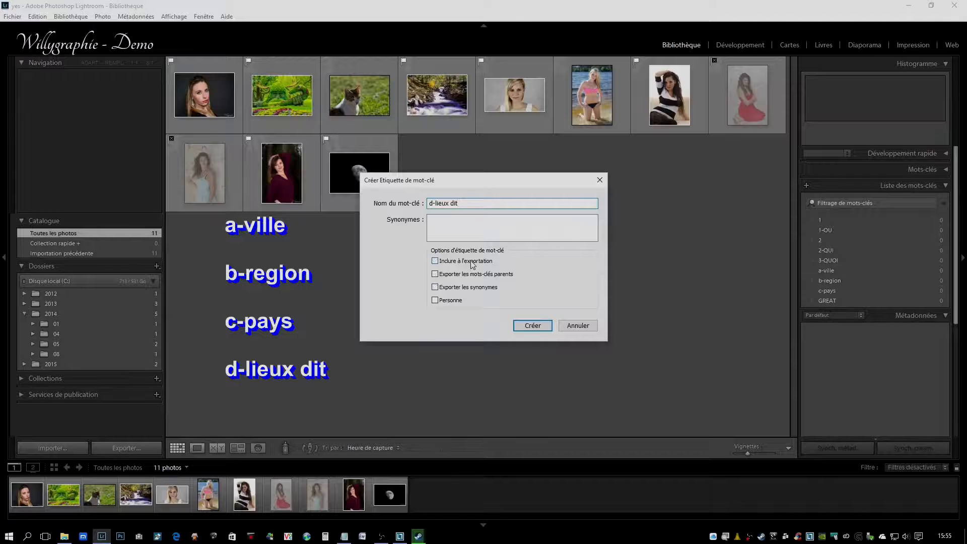
left_click(533, 326)
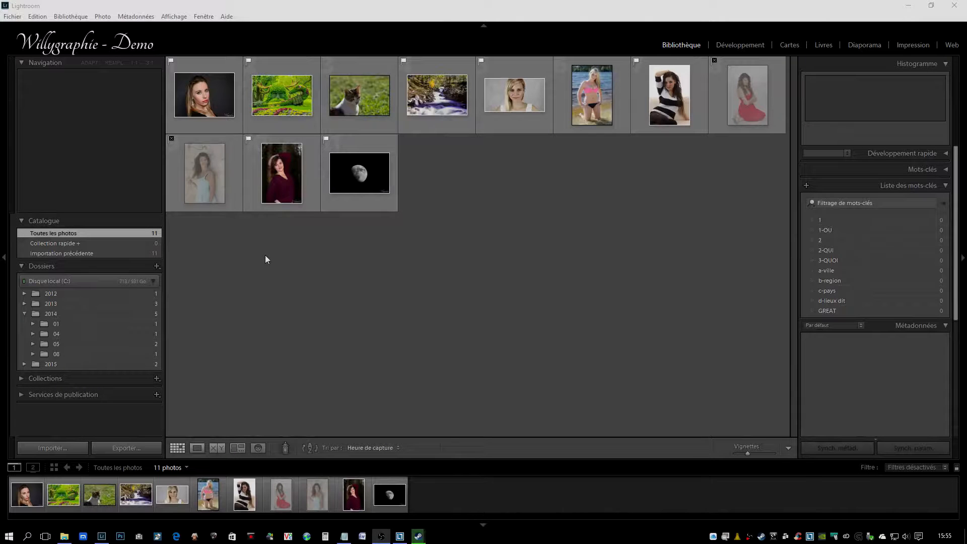
Step: Nest all the other keywords, from 1 through d-lieux dit, under the GREAT keyword
left_click(842, 300)
left_click(821, 220, "shift")
left_click_drag(826, 262, 829, 311)
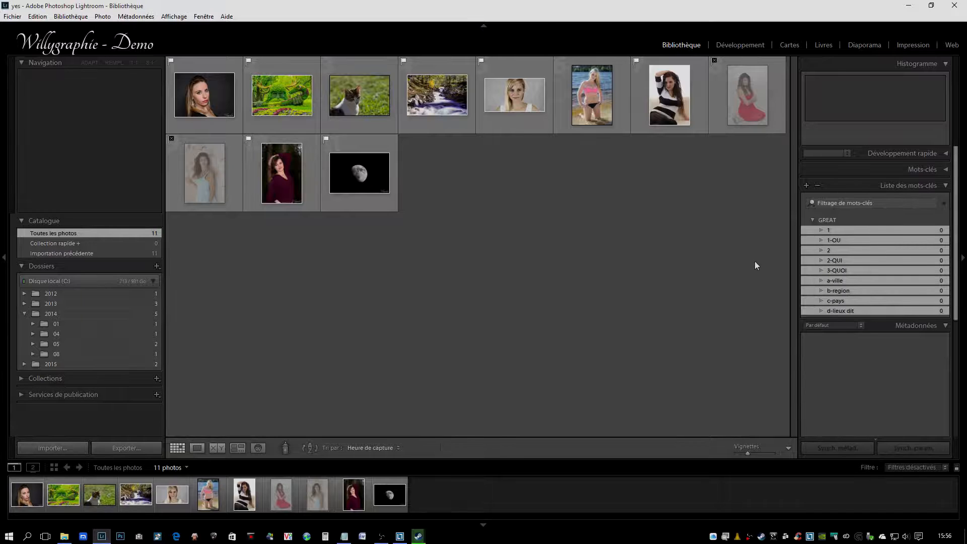
Step: Nest the keywords a-ville, b-region, c-pays and d-lieux dit together under 1-OU
left_click(840, 240)
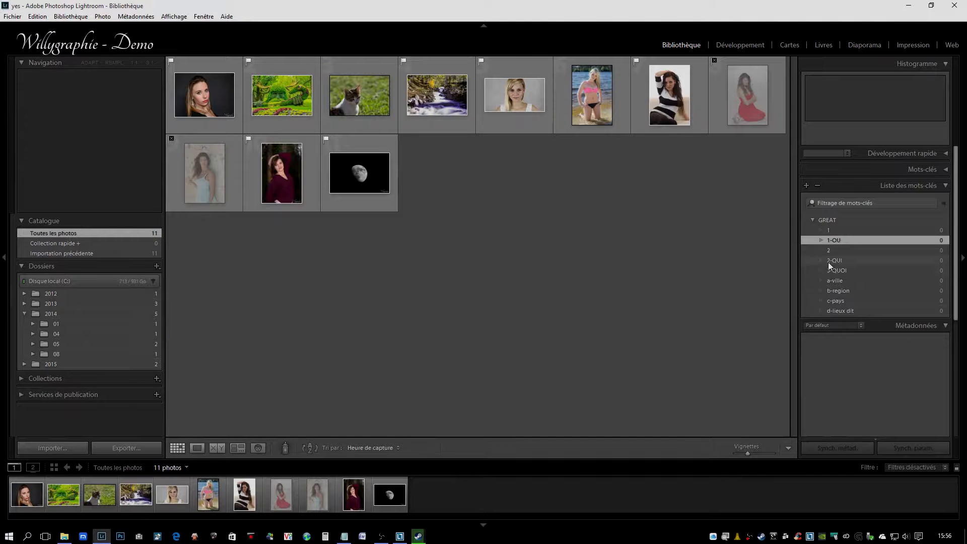
left_click(842, 308)
left_click(841, 302, "shift")
left_click(842, 291, "shift")
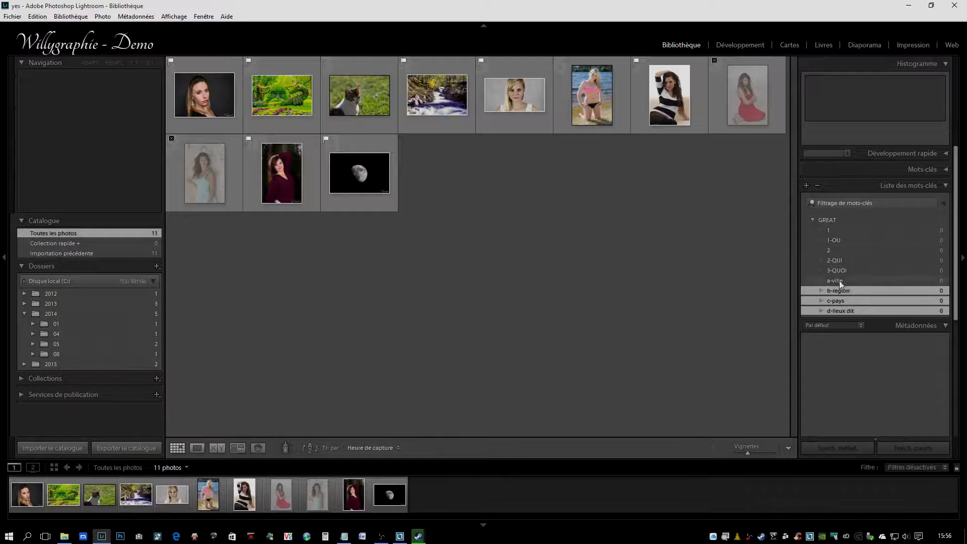
left_click(838, 280, "shift")
left_click_drag(834, 283, 836, 238)
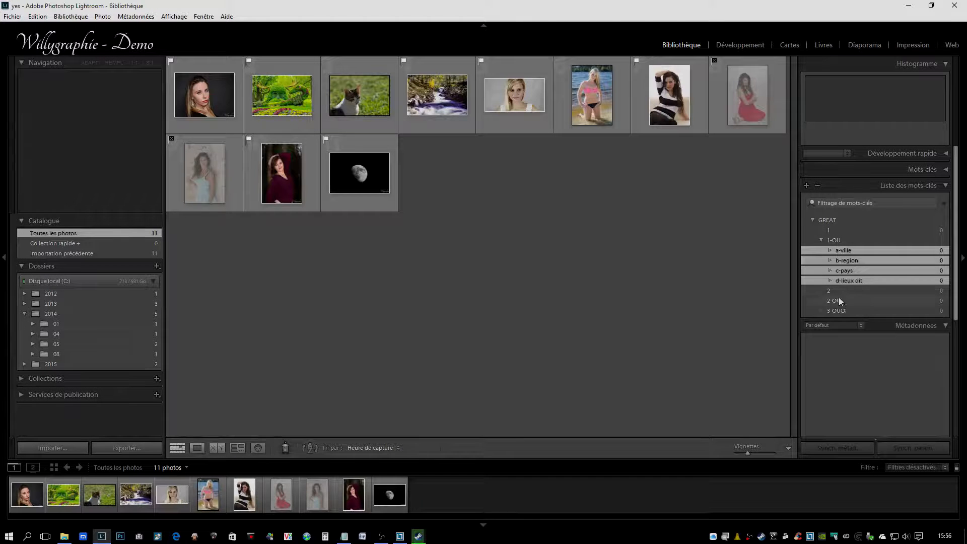
Step: Collapse 1-OU and nest the keywords 1-OU, 2-QUI and 3-QUOI together under keyword 1
left_click(821, 241)
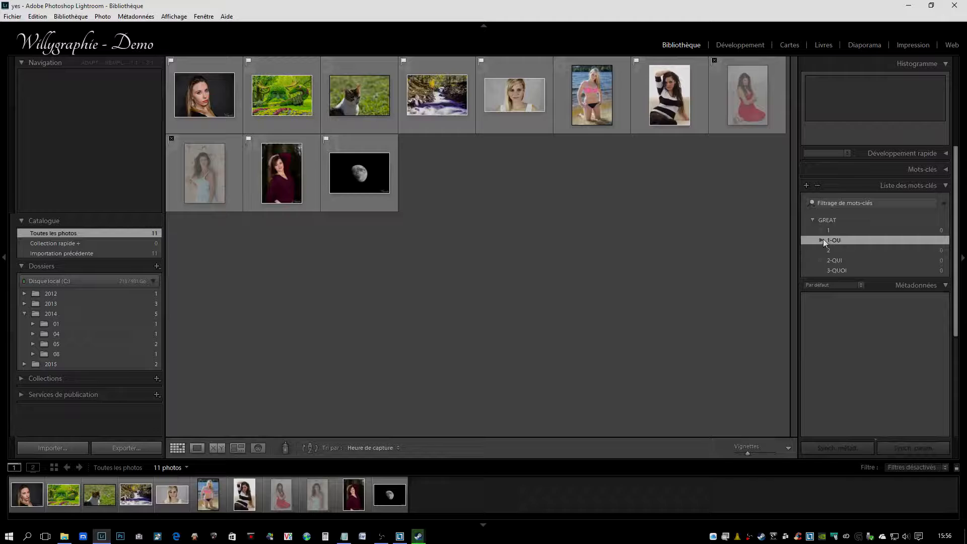
left_click(840, 261, "ctrl")
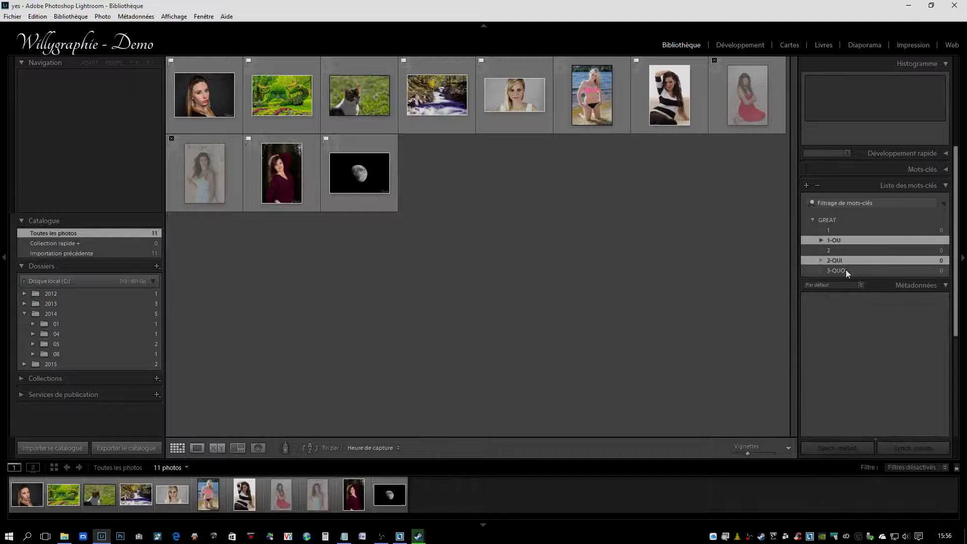
left_click(845, 270, "ctrl")
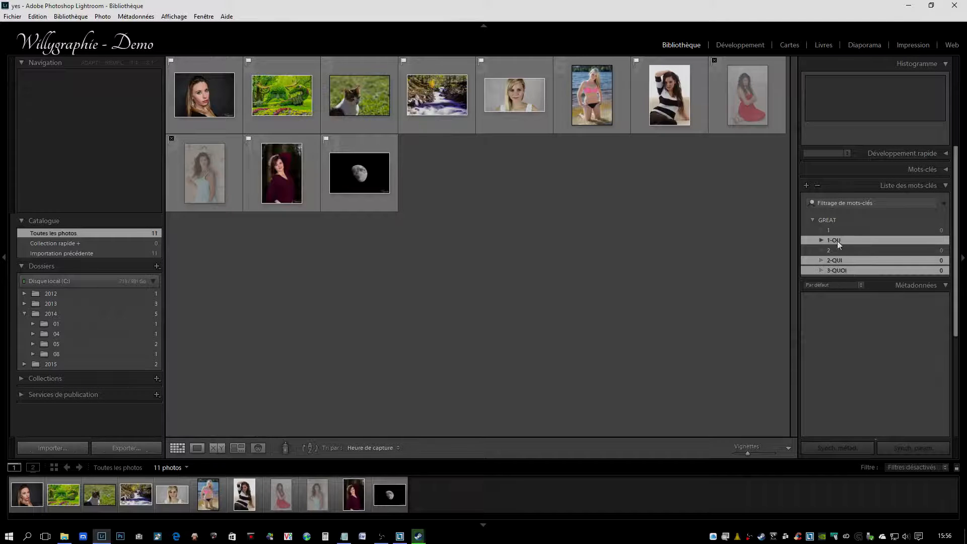
left_click_drag(836, 230, 837, 231)
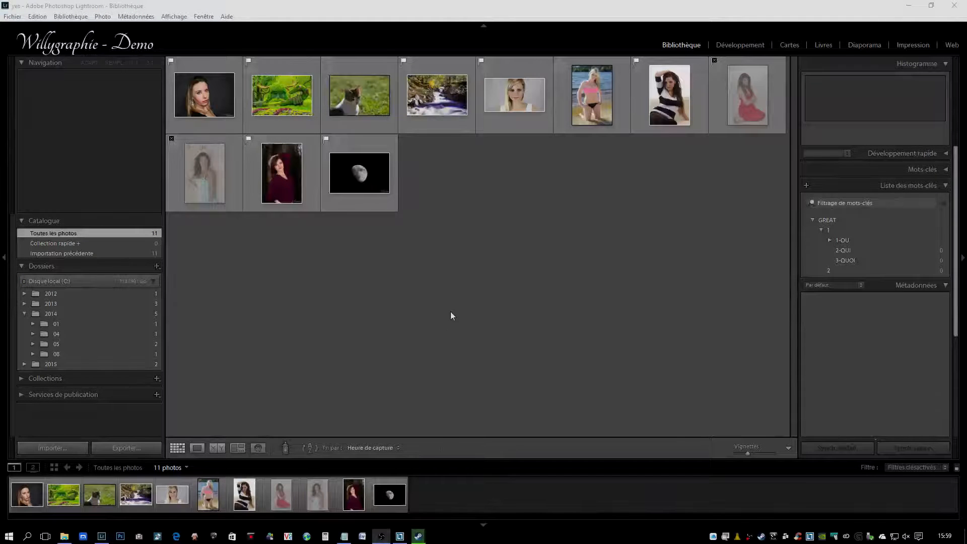
Step: Create the keyword amis with inclusion on export switched off
left_click(805, 185)
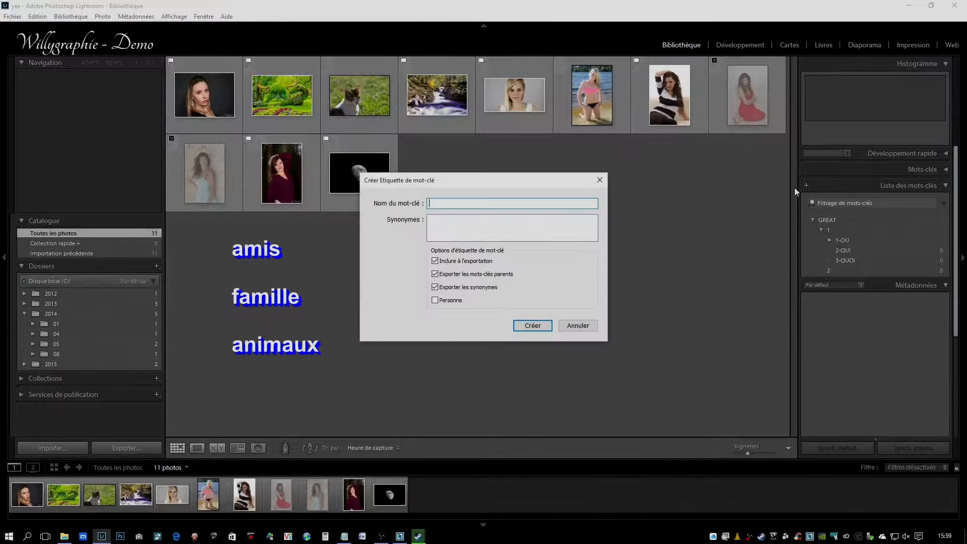
type("amis")
left_click(456, 261)
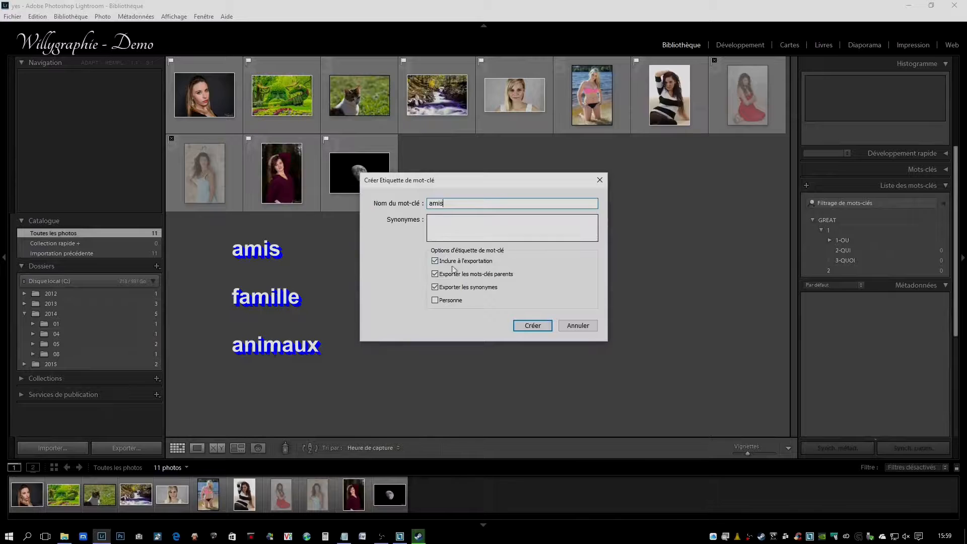
left_click(537, 327)
Step: Create the keyword famille
left_click(806, 186)
type("f")
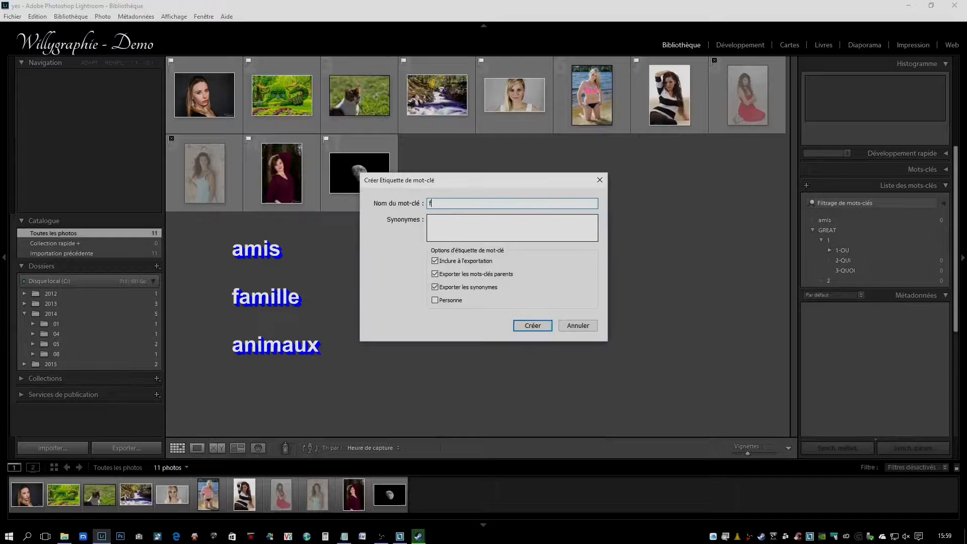
type("amille")
left_click(532, 325)
Step: Create the keyword animaux with inclusion on export switched off
left_click(806, 185)
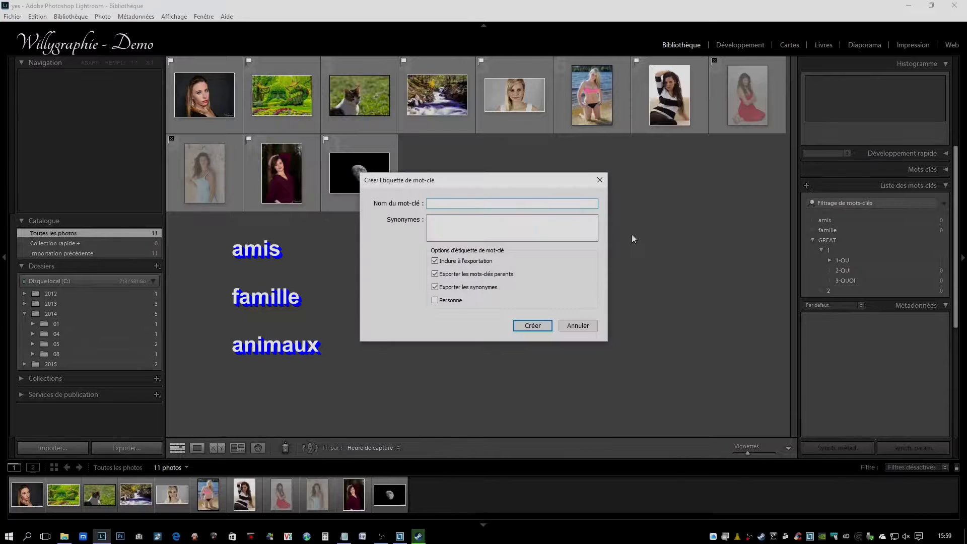
type("animaux")
left_click(479, 262)
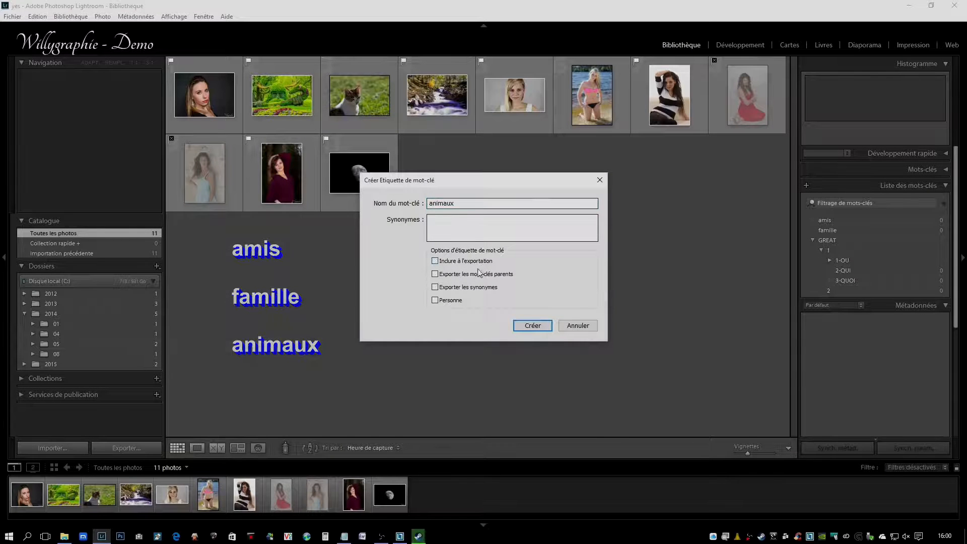
left_click(531, 326)
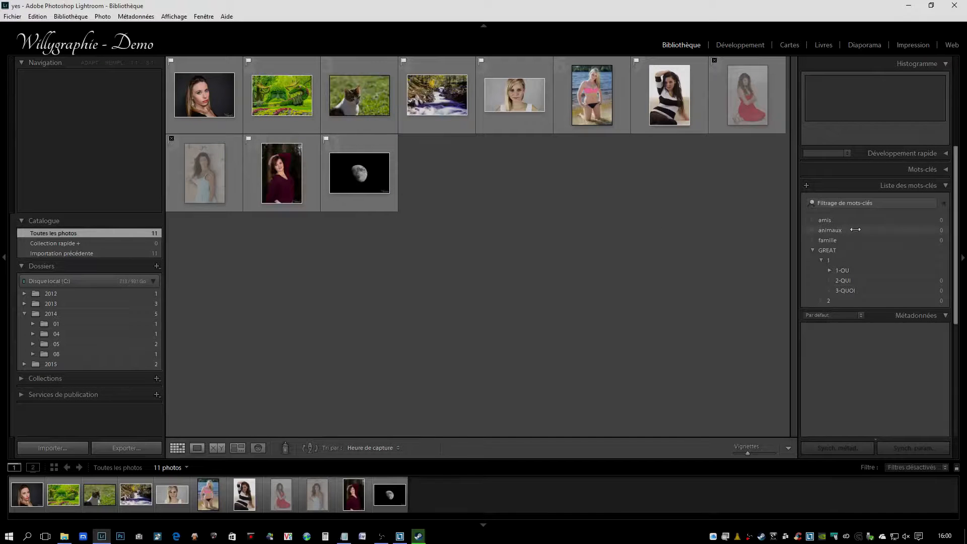
Step: Nest the keywords amis, animaux and famille together under 2-QUI
scroll(862, 246, "down", 2)
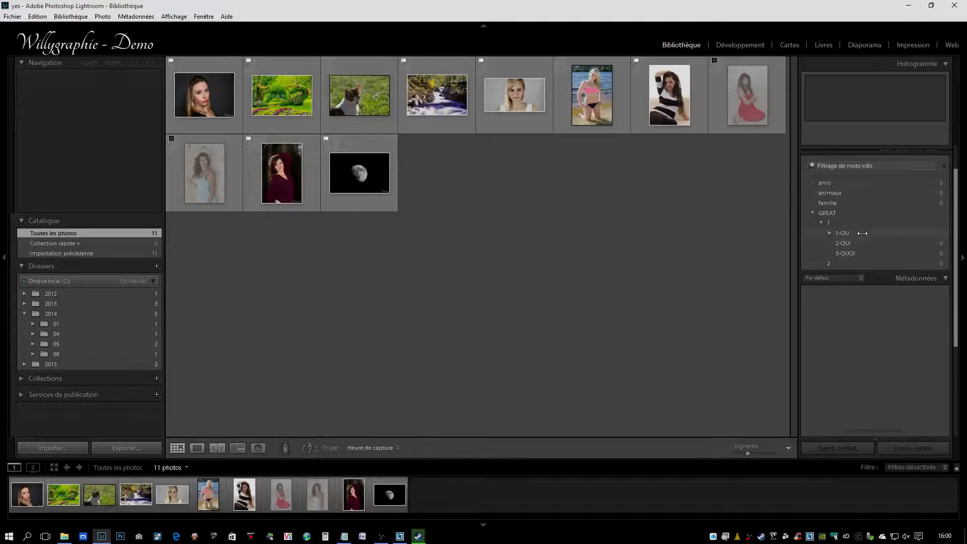
left_click(833, 203)
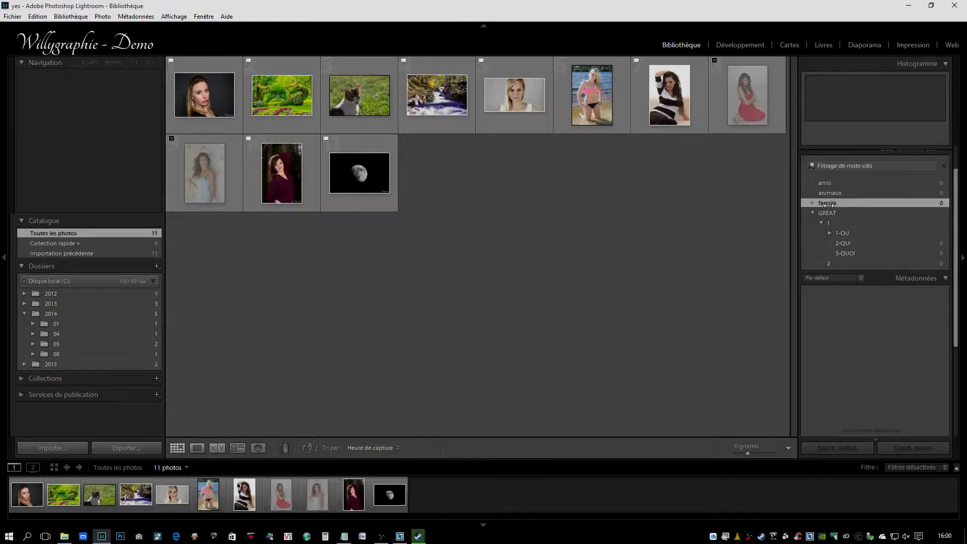
left_click(828, 184, "shift")
left_click_drag(830, 193, 848, 241)
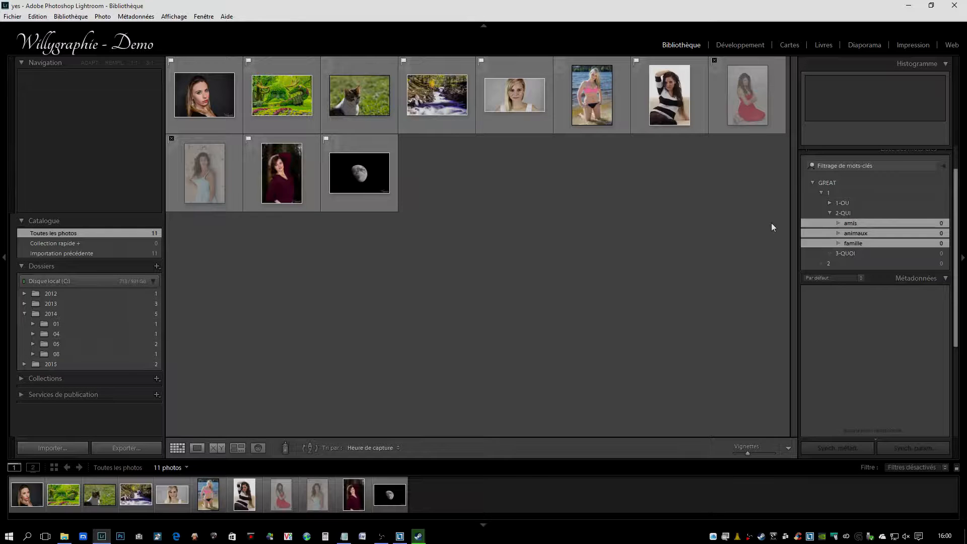
scroll(810, 202, "up", 1)
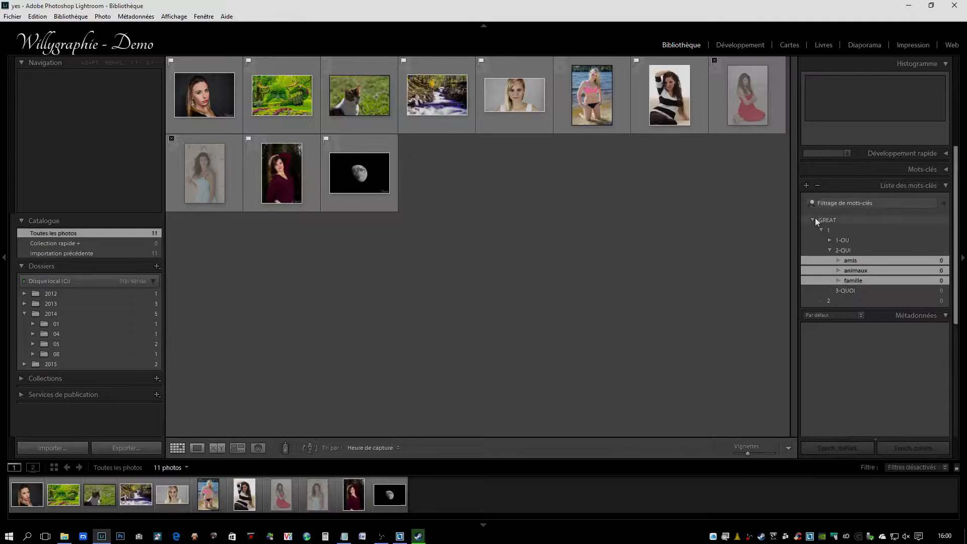
left_click(806, 185)
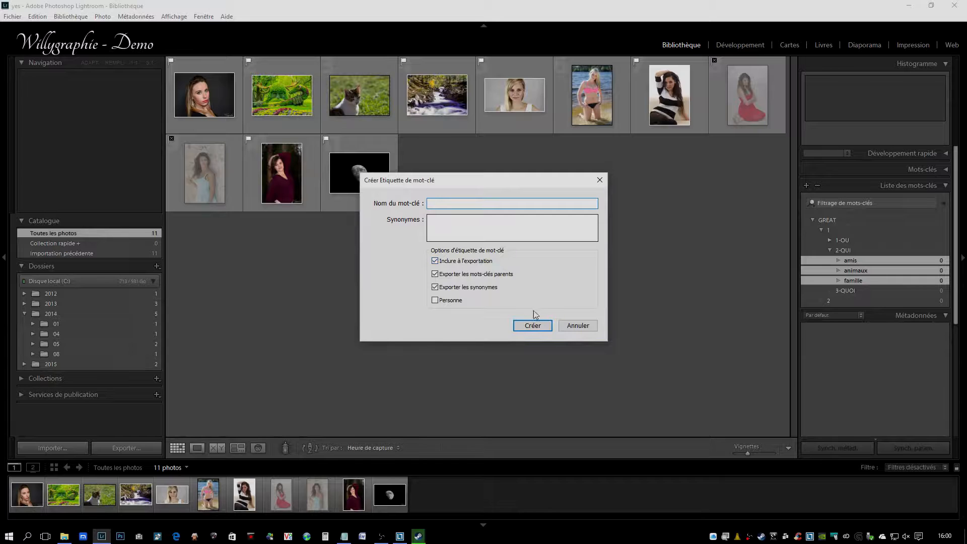
left_click(583, 329)
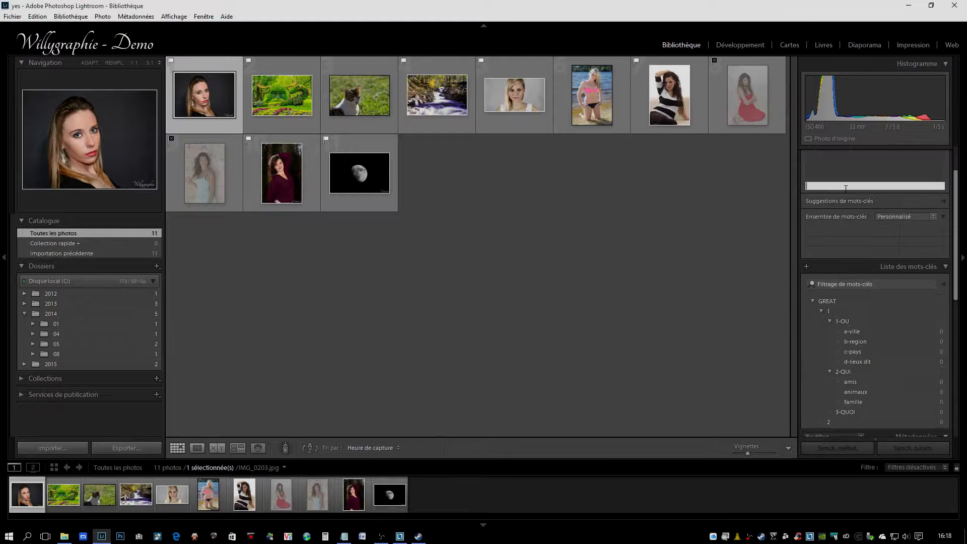
Step: Select the first portrait on a dark background and add the keywords bordeaux, aquitaine and france to it
left_click(298, 96)
left_click(221, 97)
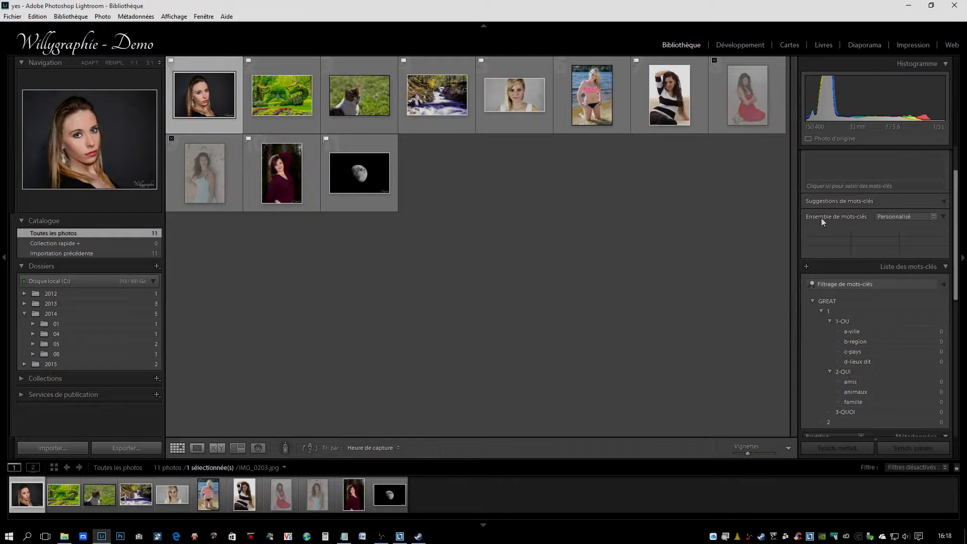
left_click(845, 187)
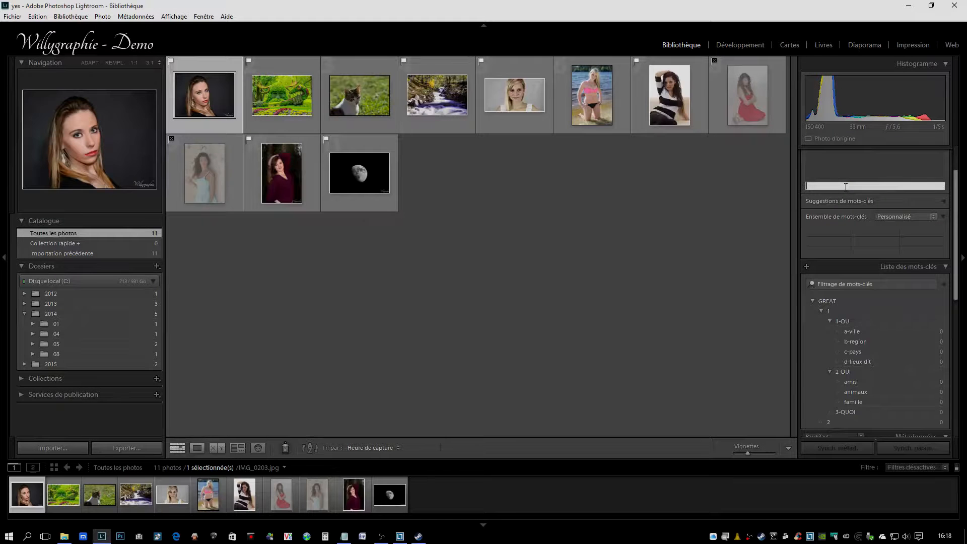
type("bordeaux")
key("Return")
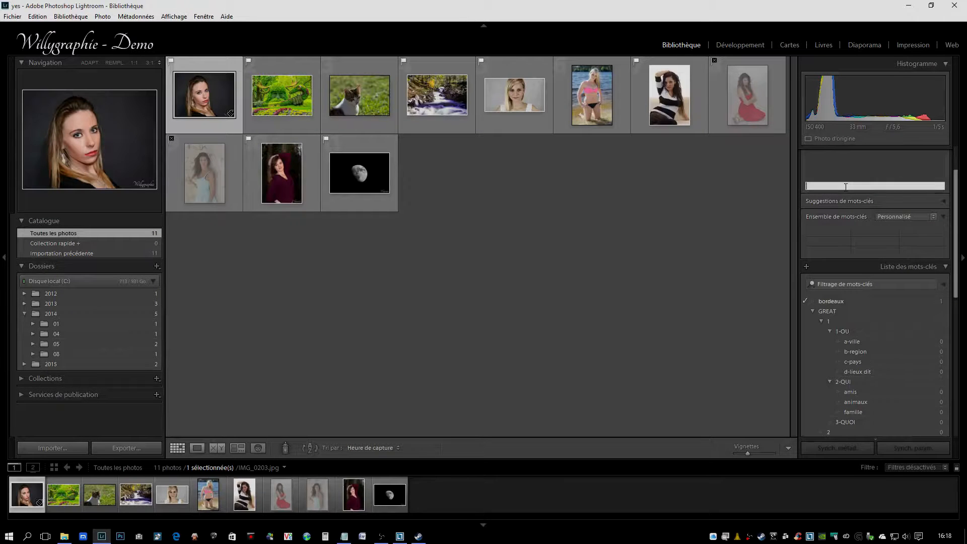
type("aquitaine")
key("Return")
type("france")
key("Return")
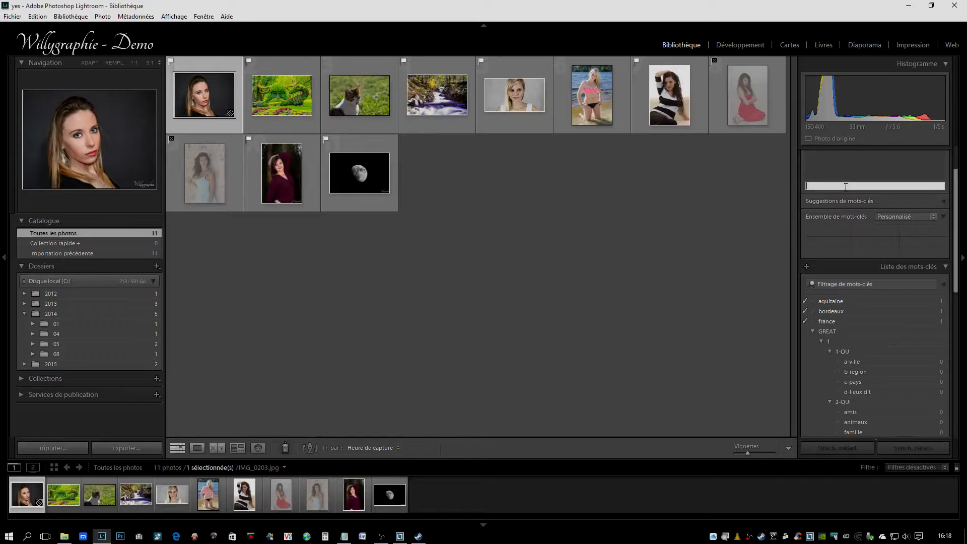
Step: Add the portrayed woman's first name and modèle as keywords to the selected portrait
type("amandine")
key("Return")
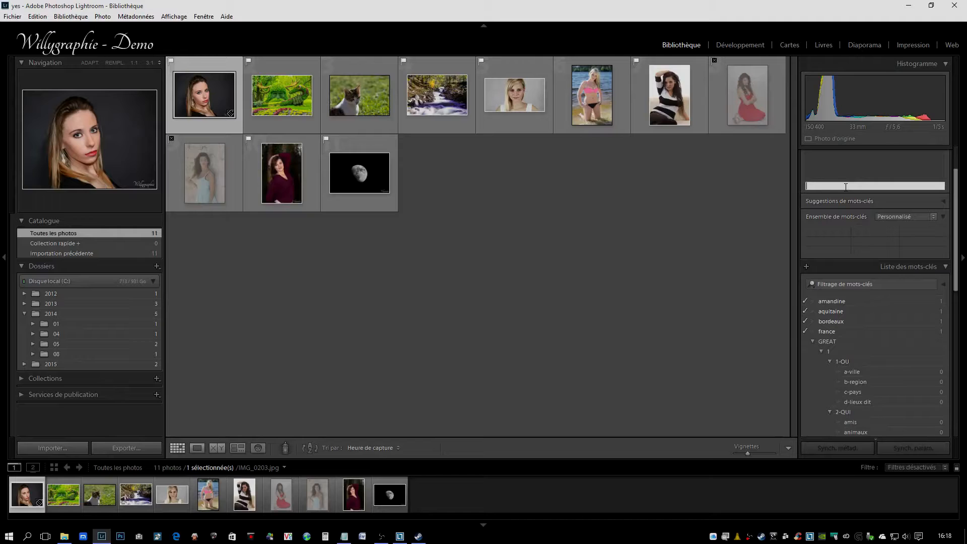
type("modèle")
key("Return")
left_click(845, 187)
Step: Move the keyword bordeaux under a-ville and aquitaine under b-region
left_click(838, 312)
scroll(878, 342, "down", 2)
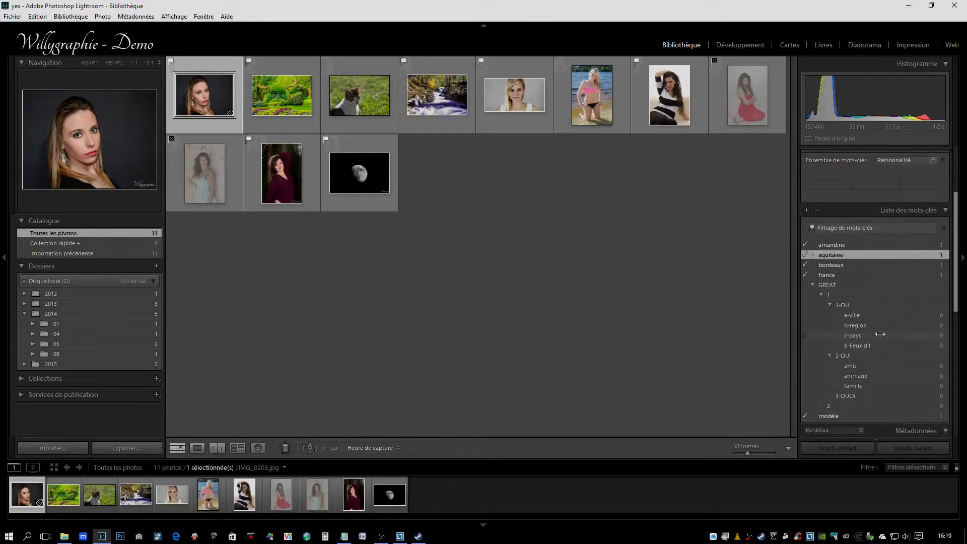
left_click(845, 266)
scroll(845, 266, "up", 1)
left_click_drag(842, 285, 865, 348)
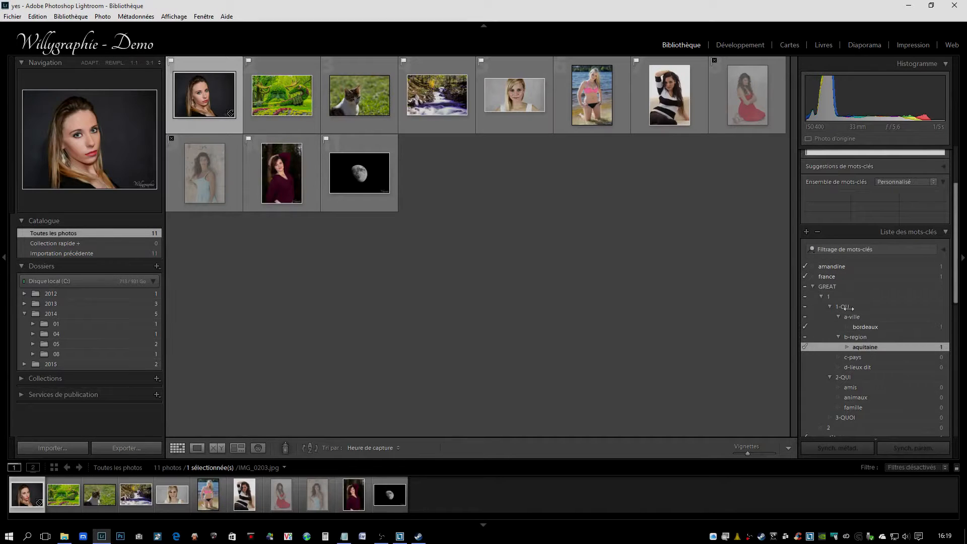
Step: Move france under c-pays, the woman's first-name keyword under amis, and modèle under 3-QUOI
left_click_drag(832, 278, 863, 388)
scroll(820, 301, "down", 3)
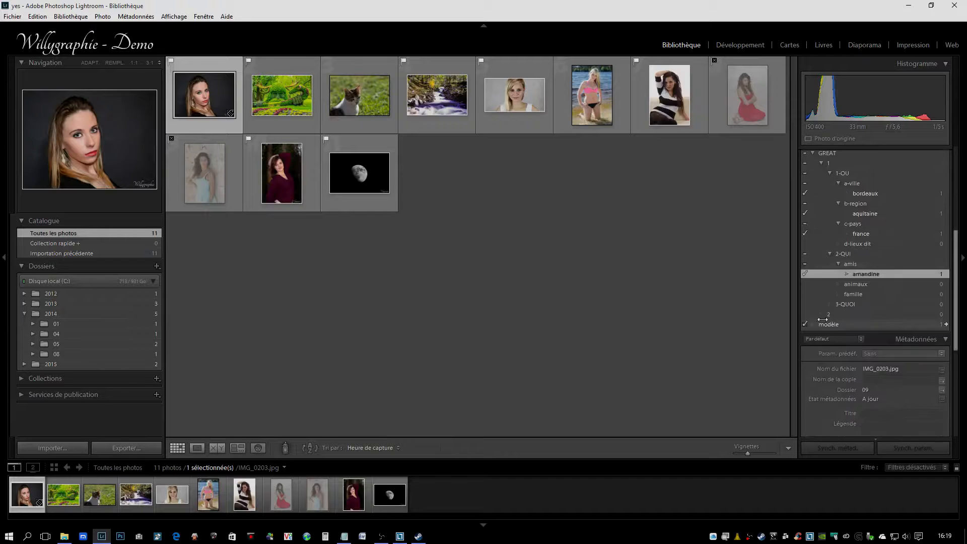
left_click(832, 268)
left_click_drag(832, 267, 851, 249)
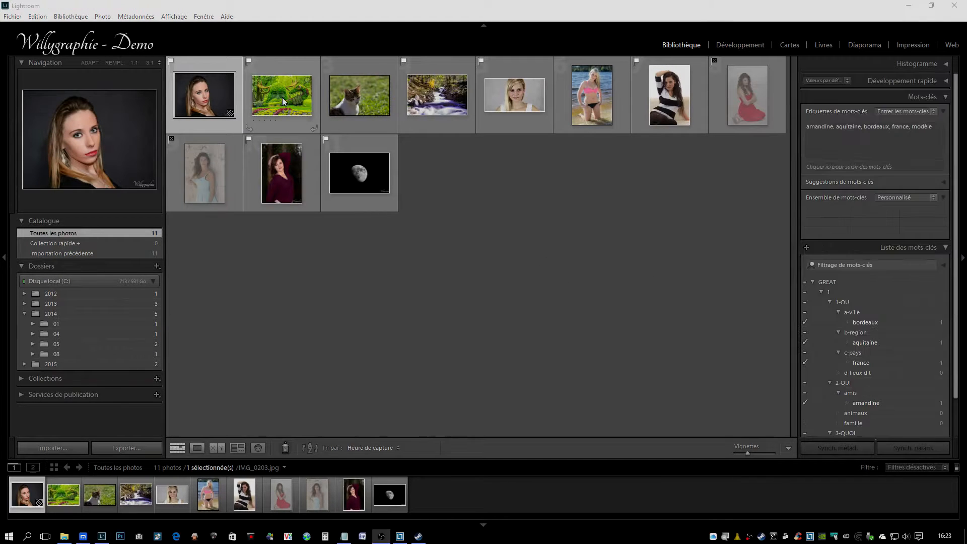
Step: Select the photo of the green garden sculpture and add the keywords montréal, québec, canada and paysage to it
left_click(282, 97)
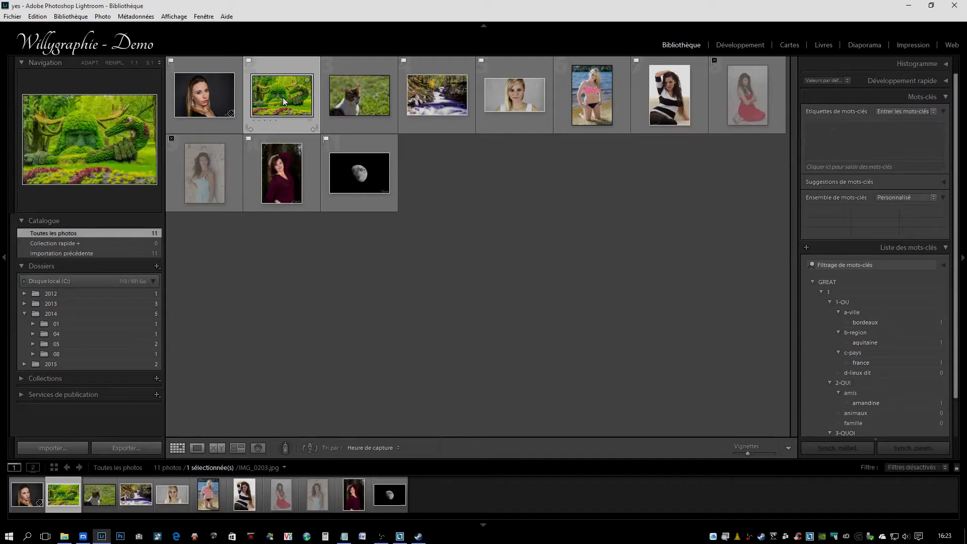
left_click(874, 167)
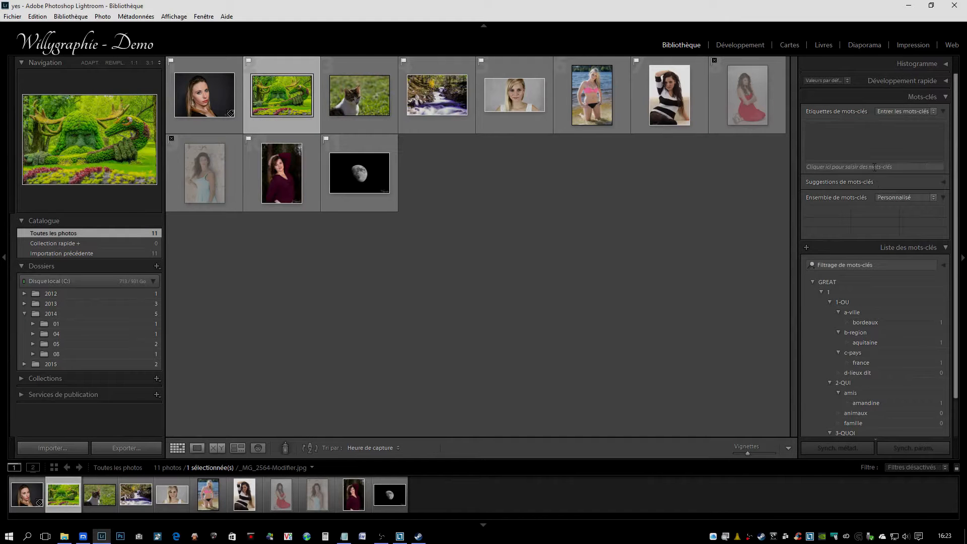
type("montréal")
key("Return")
type("québec")
key("Return")
type("ca")
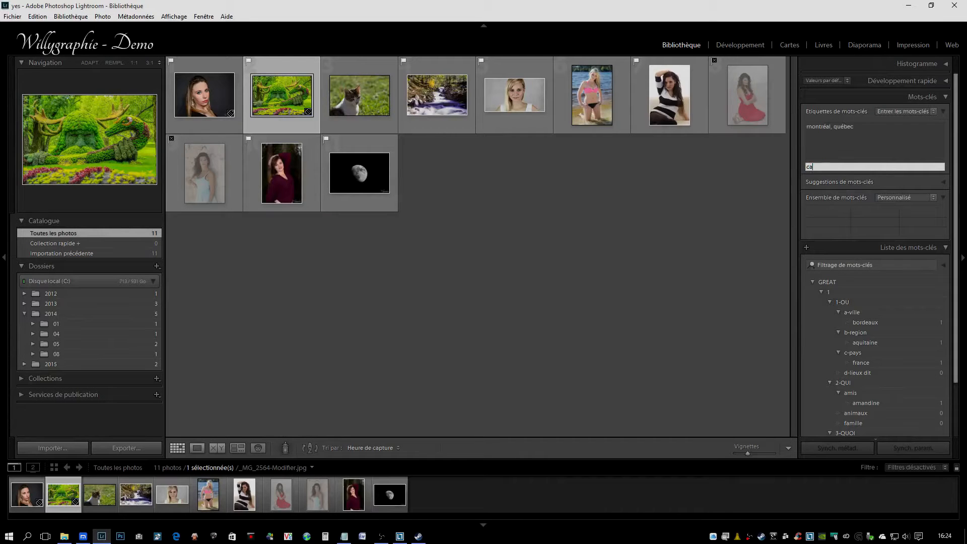
type("nac")
type("da")
key("Return")
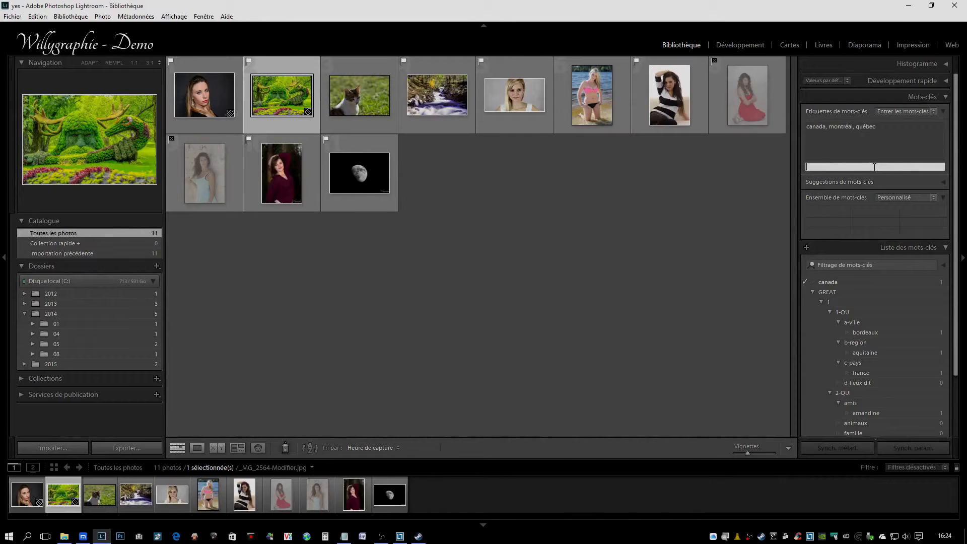
type("paysage")
key("Return")
Step: Move the keyword canada under c-pays and montréal under a-ville
left_click(838, 281)
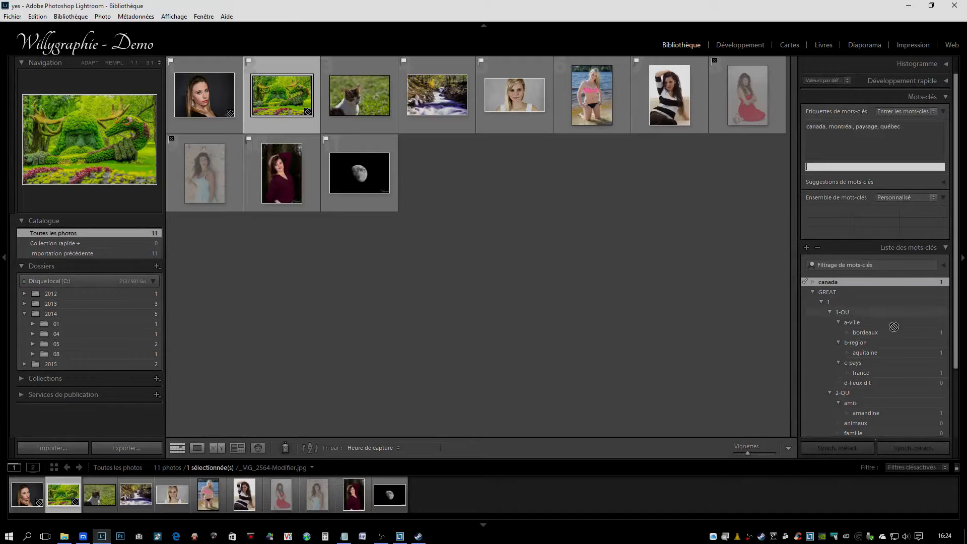
left_click_drag(861, 368, 859, 232)
scroll(850, 385, "down", 3)
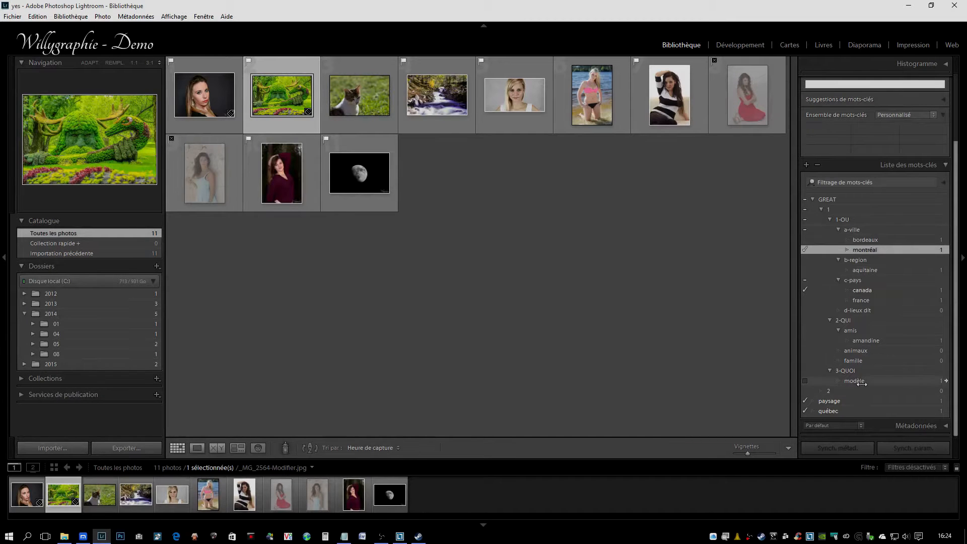
Step: Move the keyword paysage under 3-QUOI and québec under b-region
left_click_drag(834, 400, 850, 371)
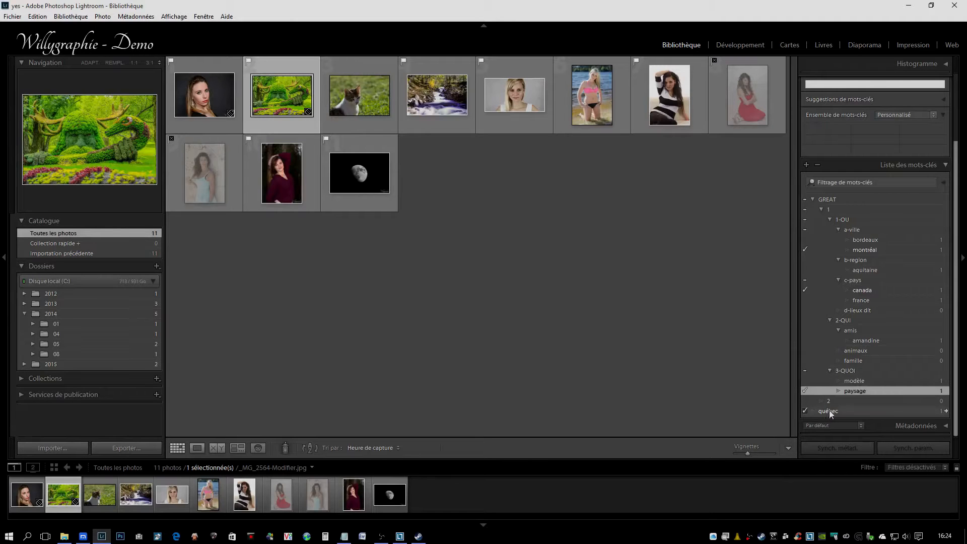
left_click_drag(878, 288, 857, 258)
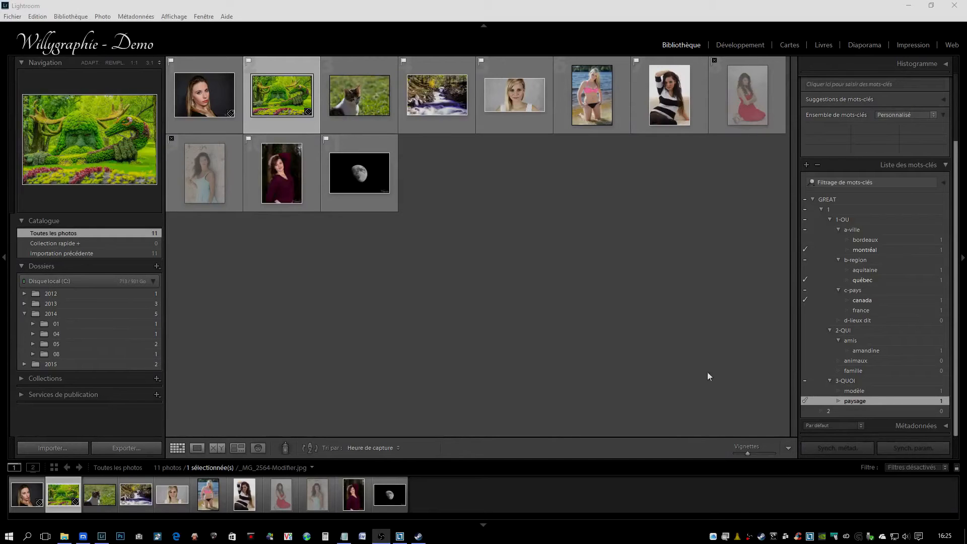
Step: Select the parent keyword 3-QUOI in the keyword list and deselect all photos
left_click(847, 382)
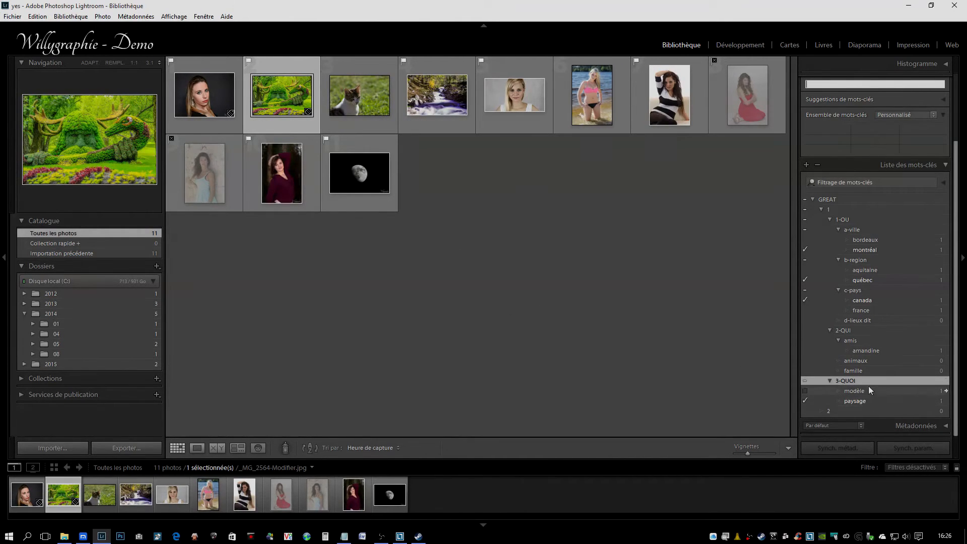
left_click(592, 272)
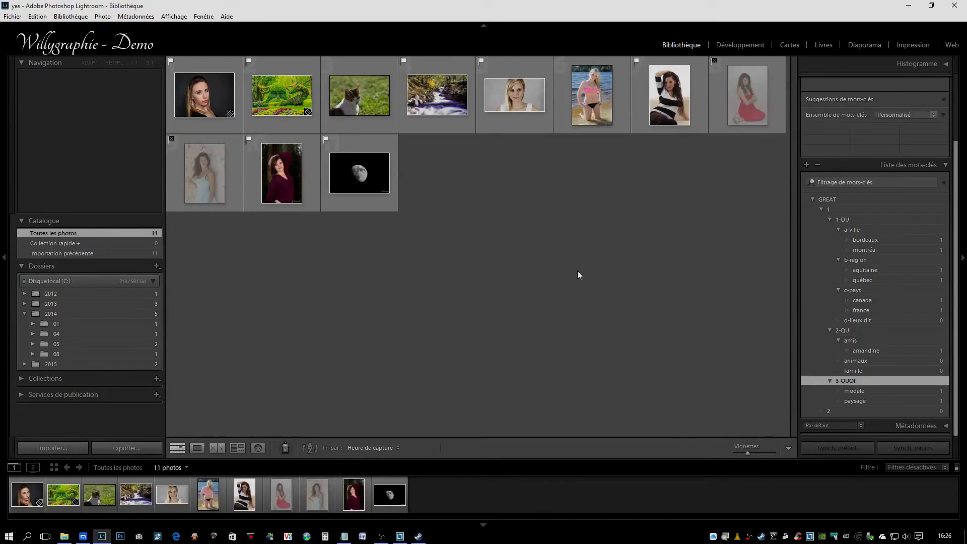